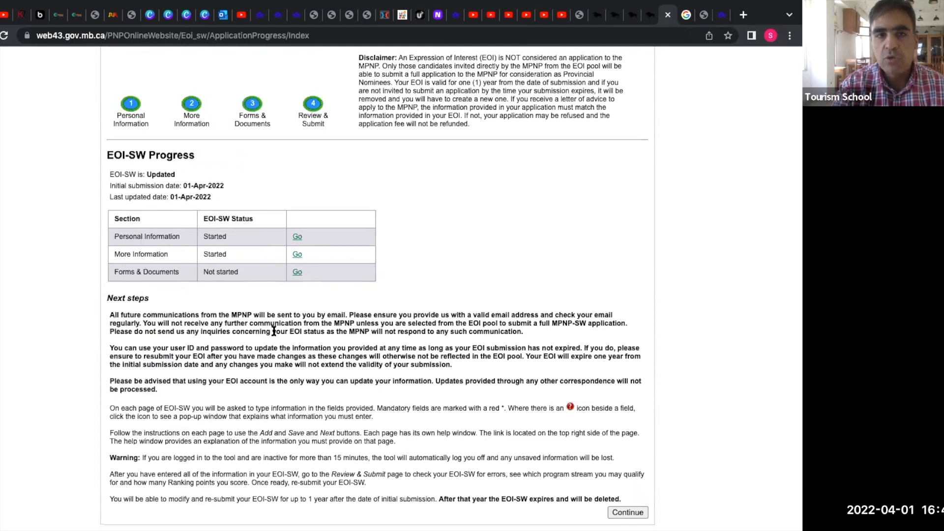
# Log out of Manitoba PNP Online using Log out in the green navigation bar.
pyautogui.scroll(3, 273, 345)
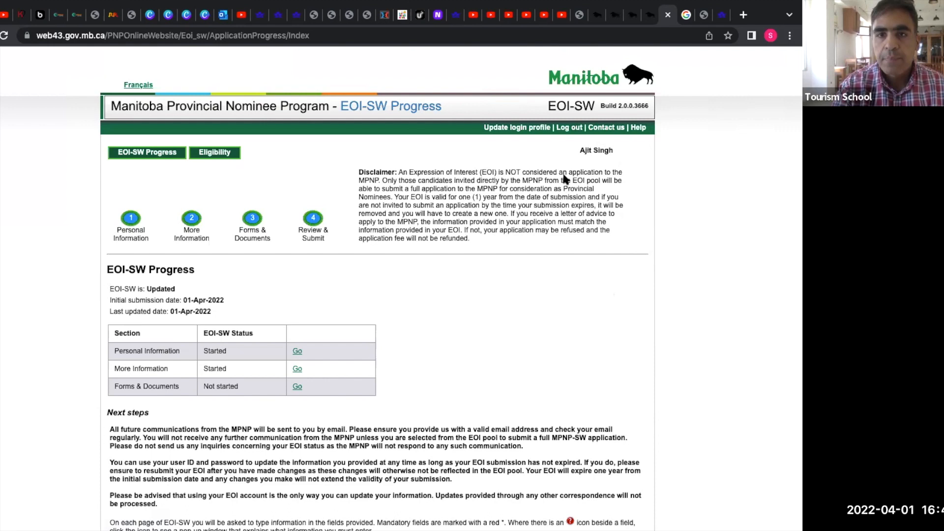
pyautogui.click(568, 128)
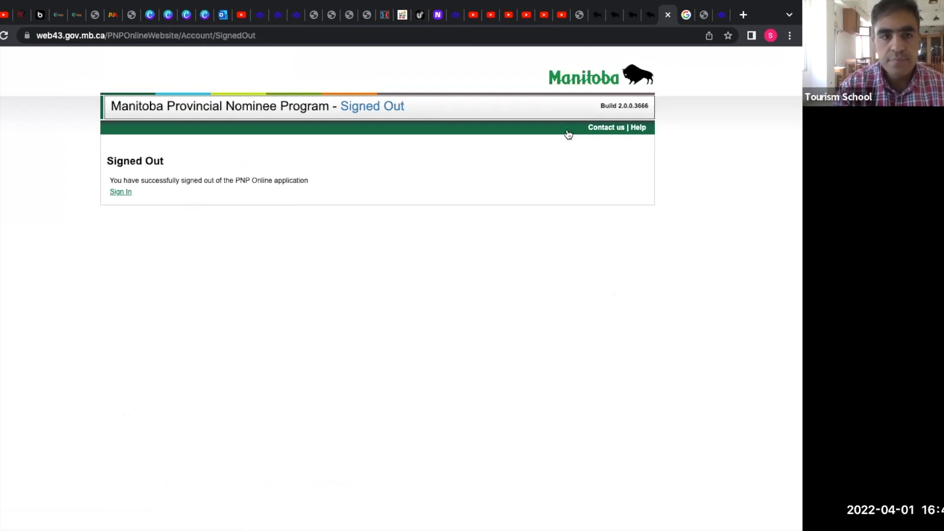
# From the EOI ranking page, start Create an EOI and open the New Users registration form.
pyautogui.click(650, 15)
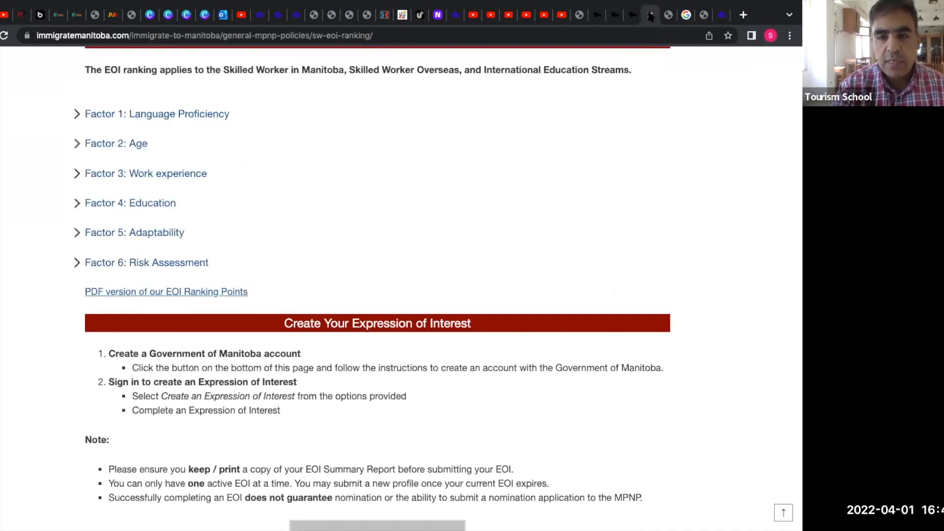
pyautogui.scroll(2, 462, 180)
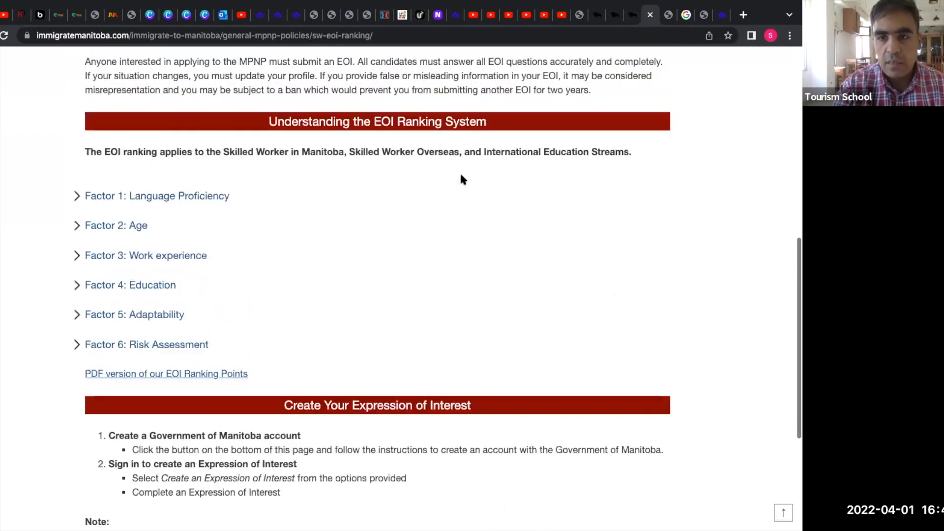
pyautogui.scroll(2, 462, 180)
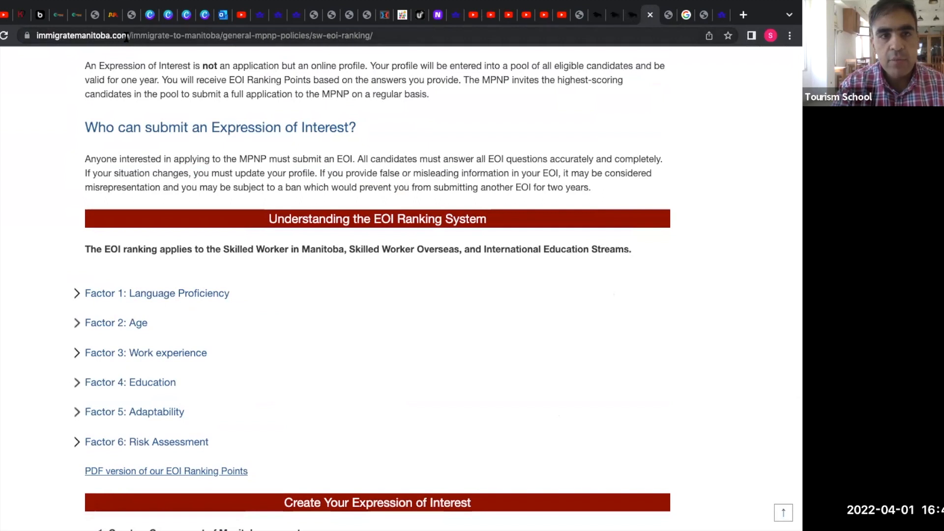
pyautogui.click(602, 38)
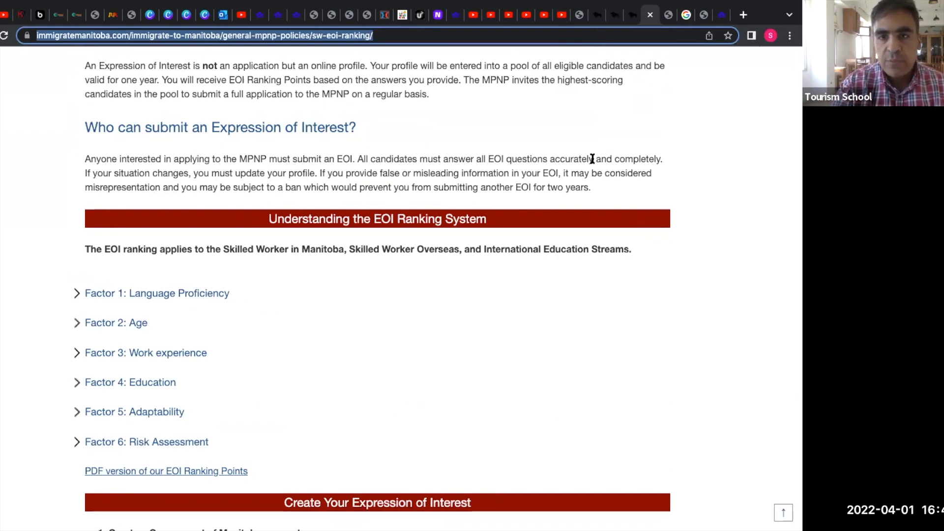
pyautogui.scroll(-6, 596, 158)
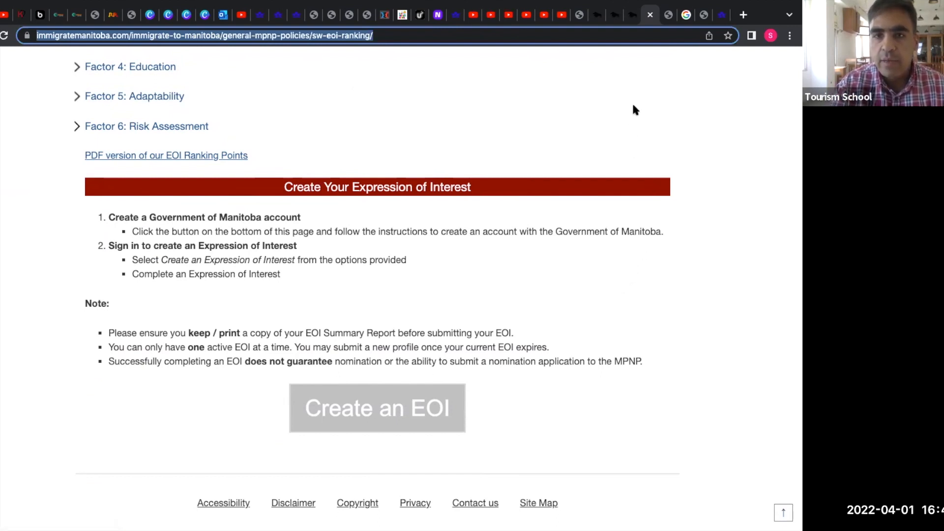
pyautogui.click(398, 407)
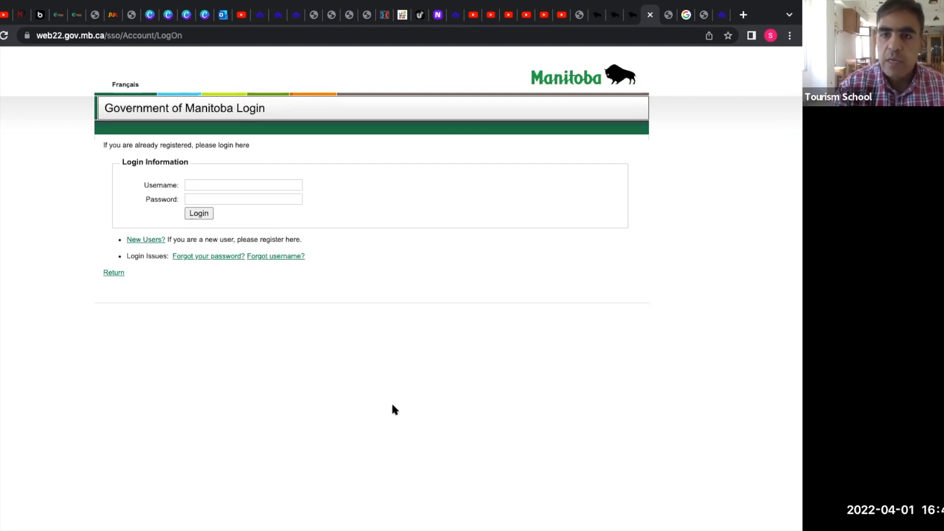
pyautogui.click(150, 241)
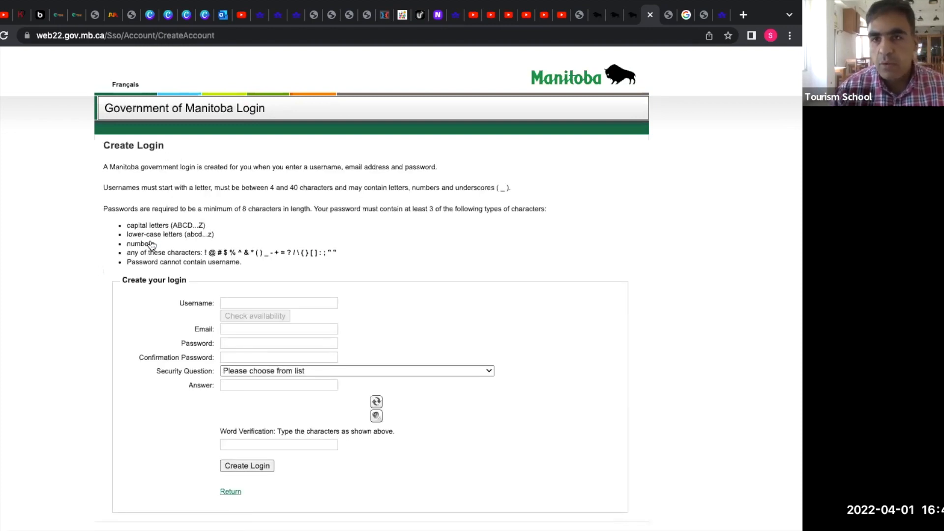
# Enter the new login's username and e-mail address.
pyautogui.click(271, 301)
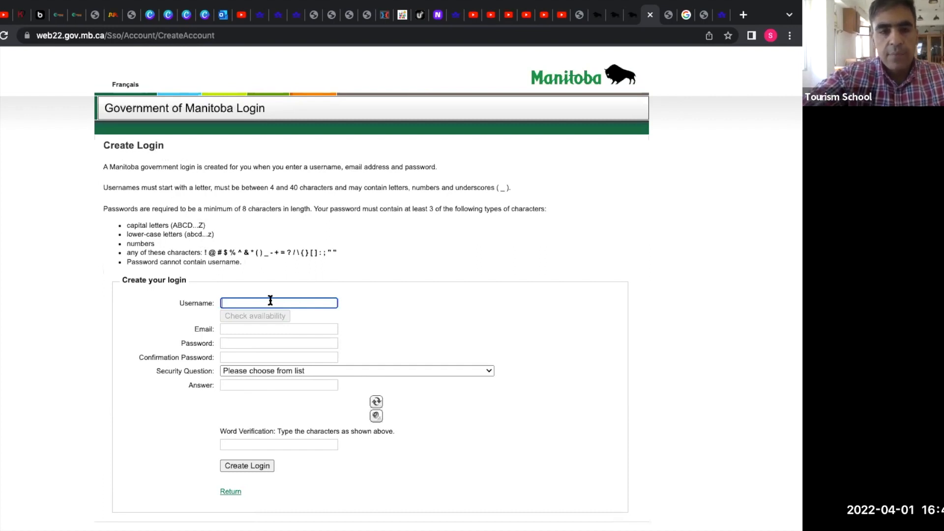
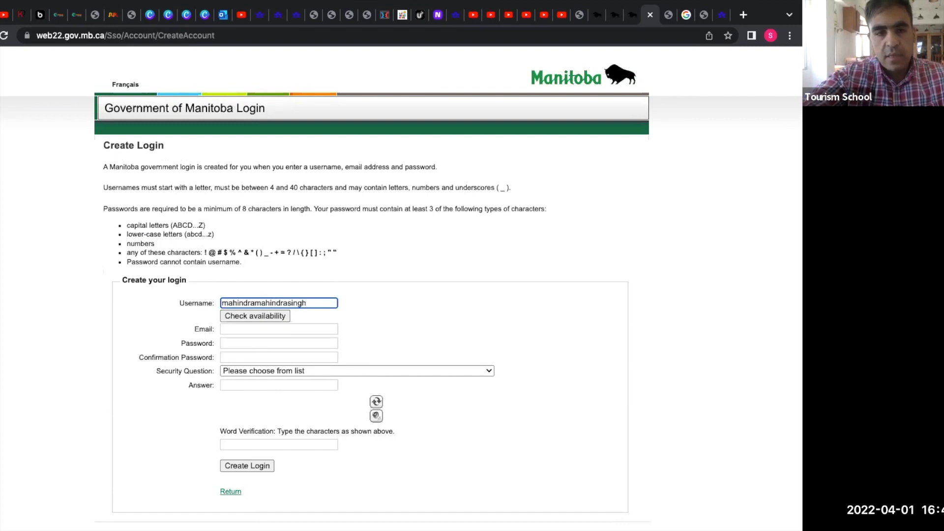
pyautogui.click(277, 329)
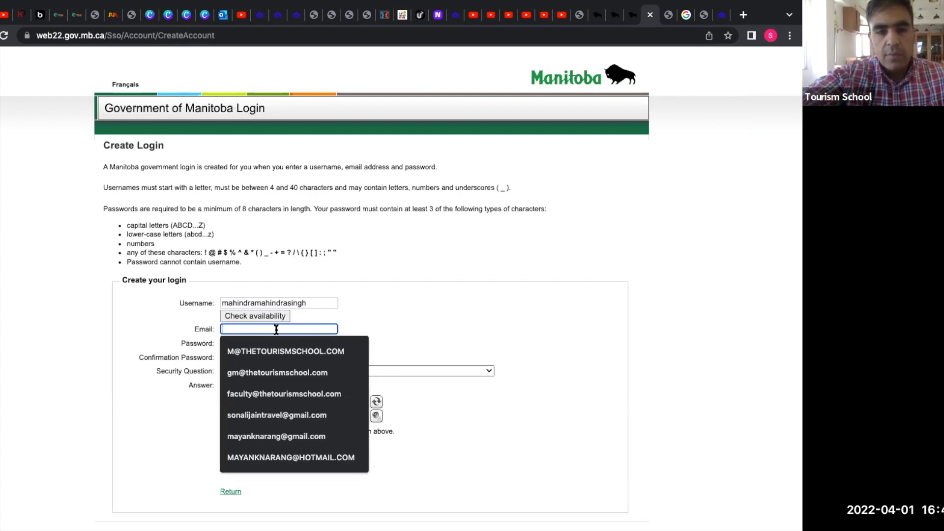
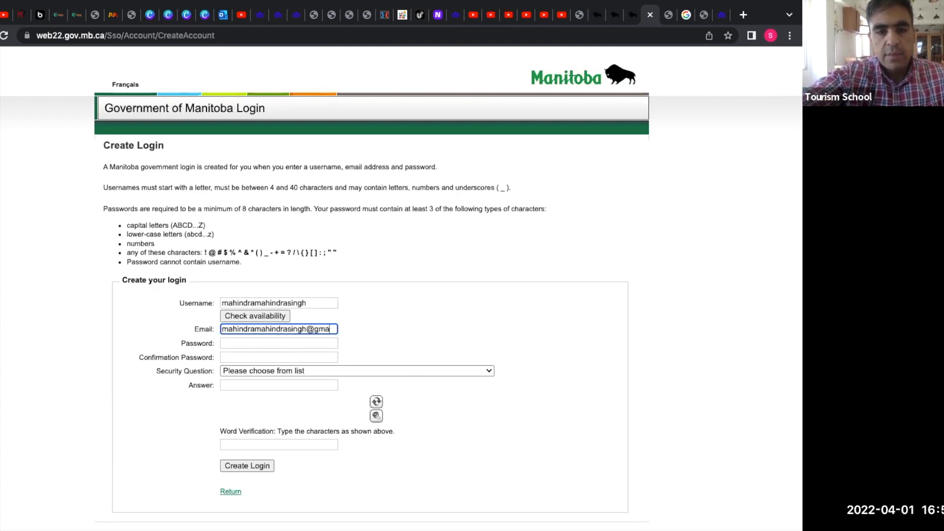
# Enter the account password and its confirmation.
pyautogui.click(318, 343)
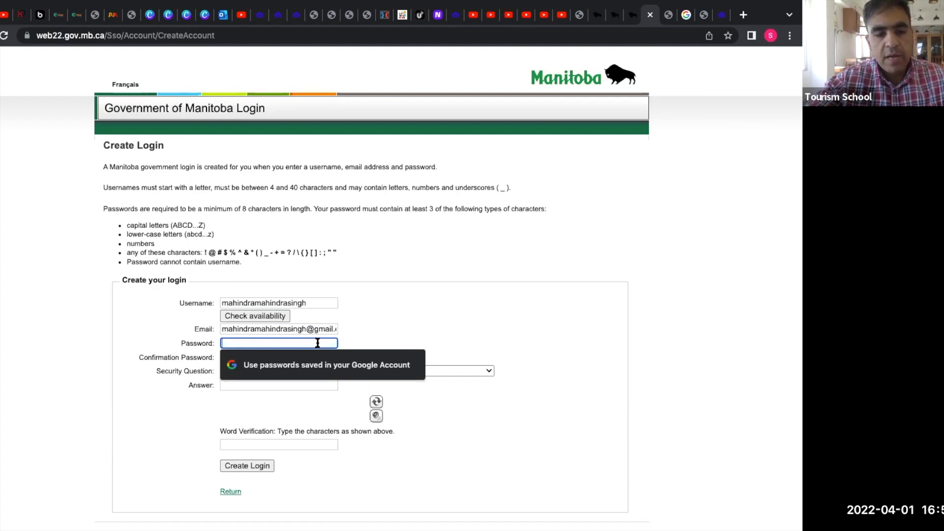
pyautogui.write('••••••')
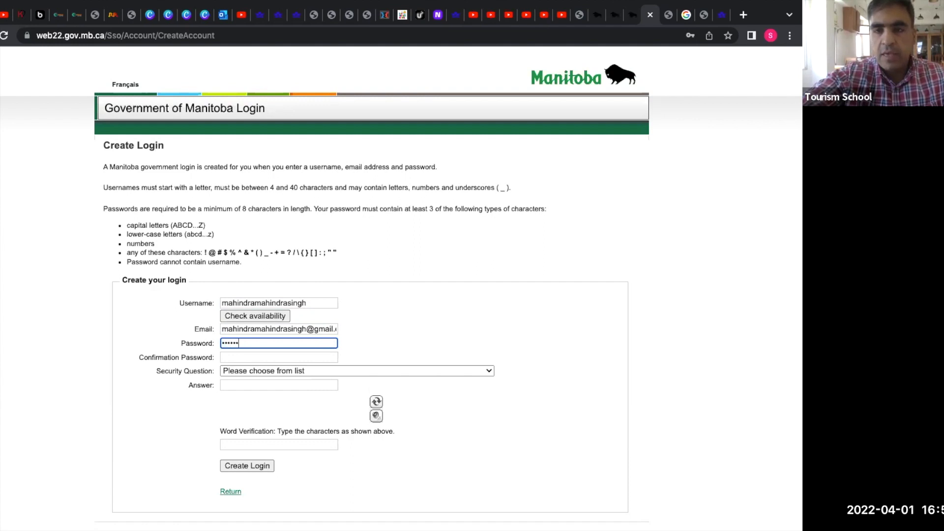
pyautogui.write('••••••')
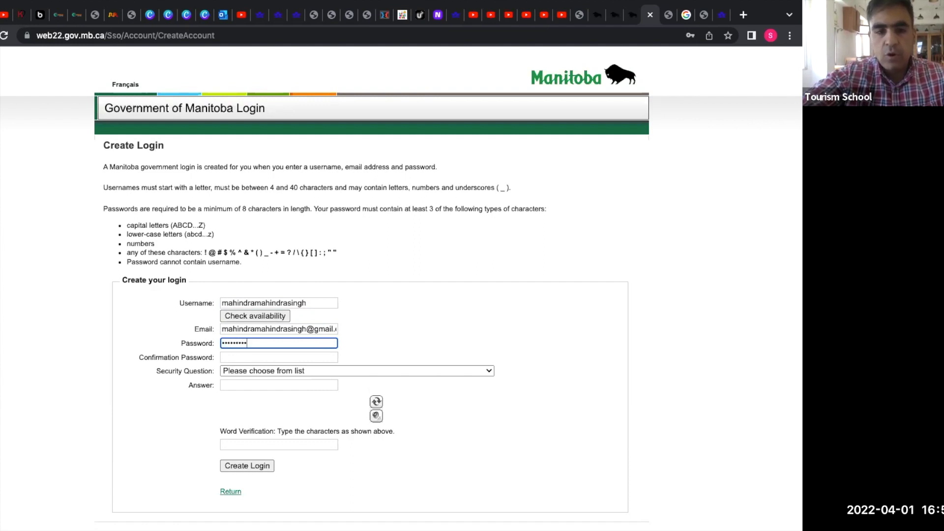
pyautogui.write('•')
pyautogui.click(327, 358)
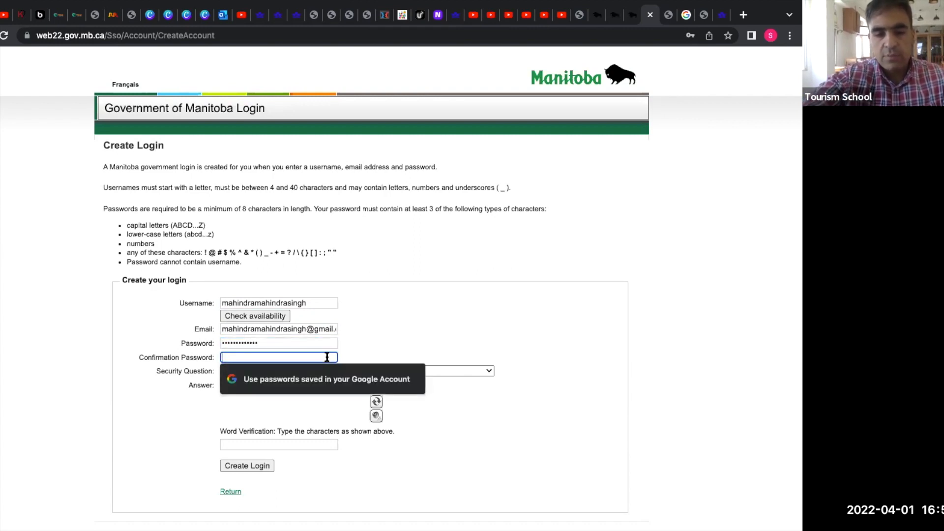
pyautogui.write('•••••••••••••')
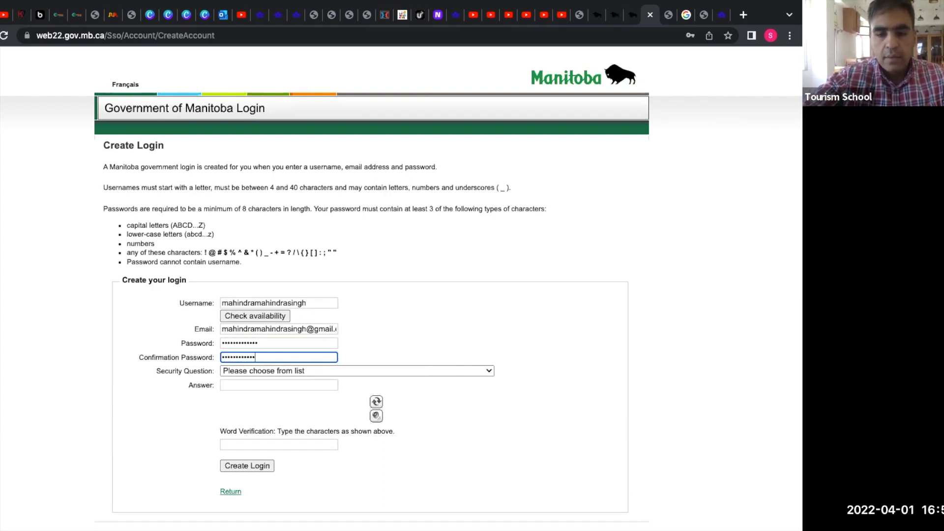
pyautogui.click(489, 373)
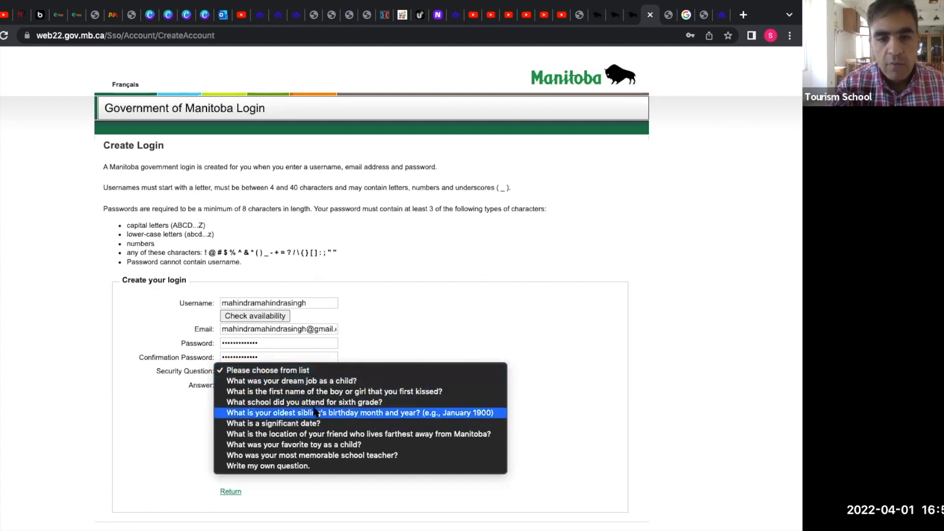
# Choose the sixth-grade school security question and type the answer.
pyautogui.click(343, 404)
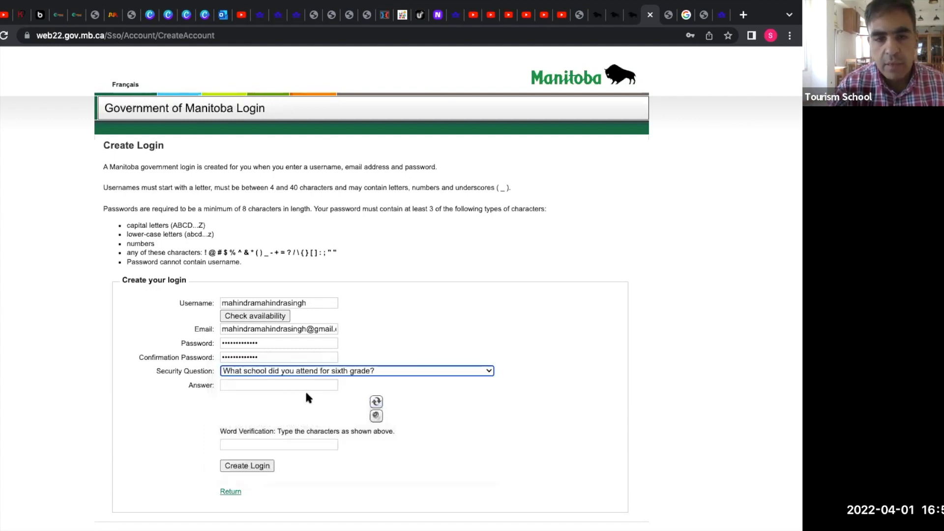
pyautogui.click(303, 384)
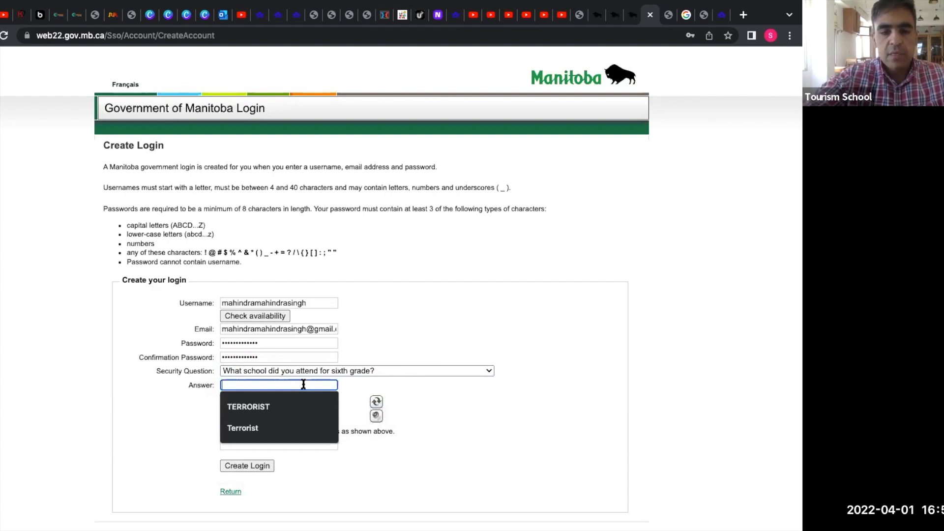
pyautogui.press('BackSpace')
pyautogui.press('BackSpace')
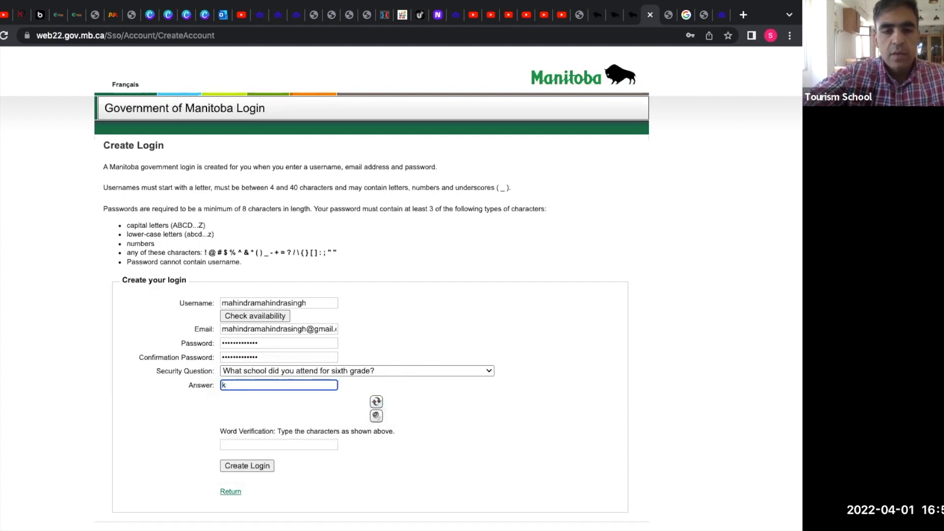
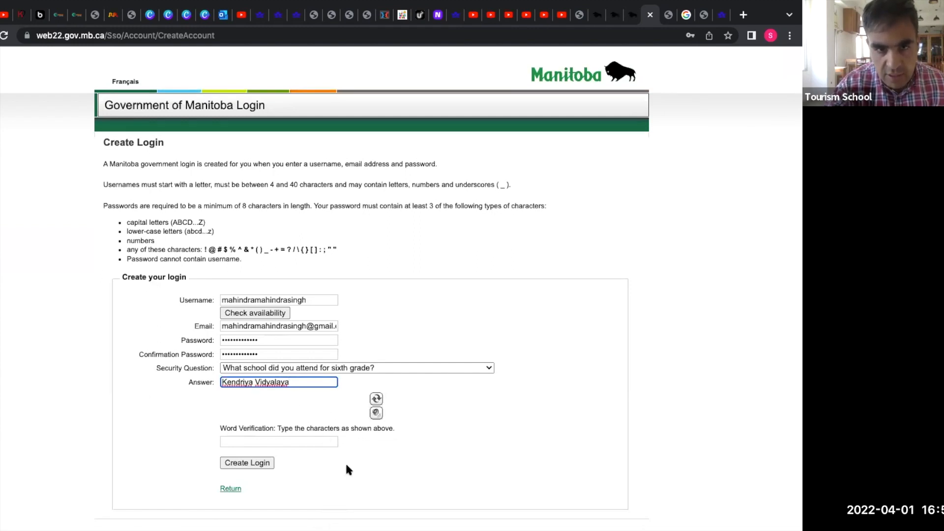
# Refresh the CAPTCHA until readable, enter its characters in Word Verification, and create the login.
pyautogui.click(375, 403)
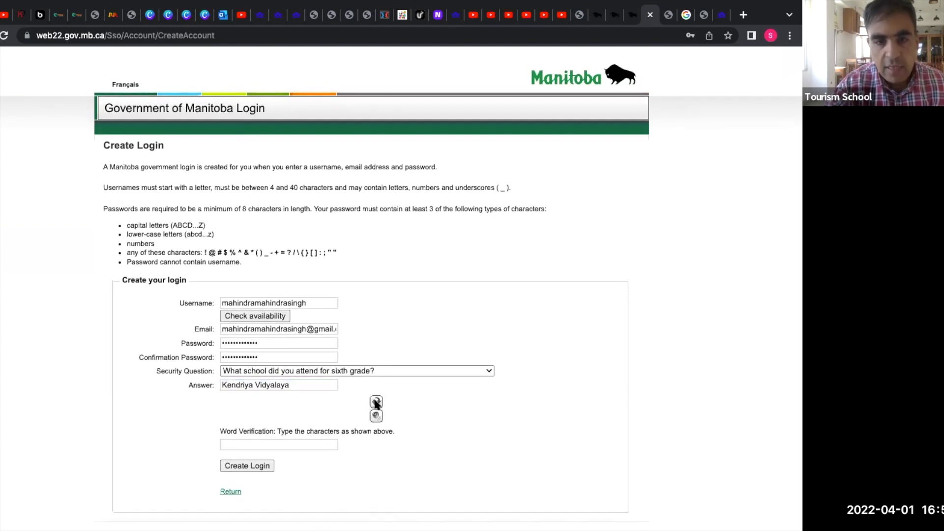
pyautogui.click(308, 443)
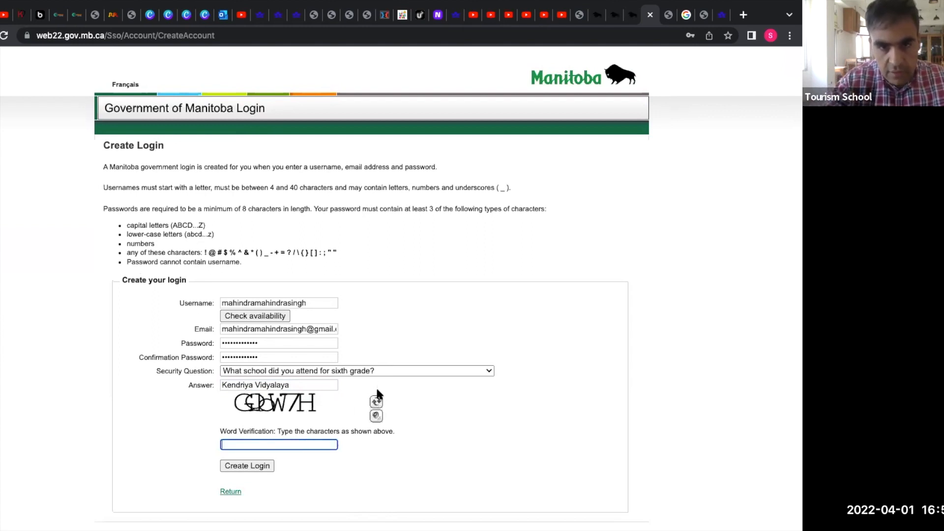
pyautogui.click(377, 402)
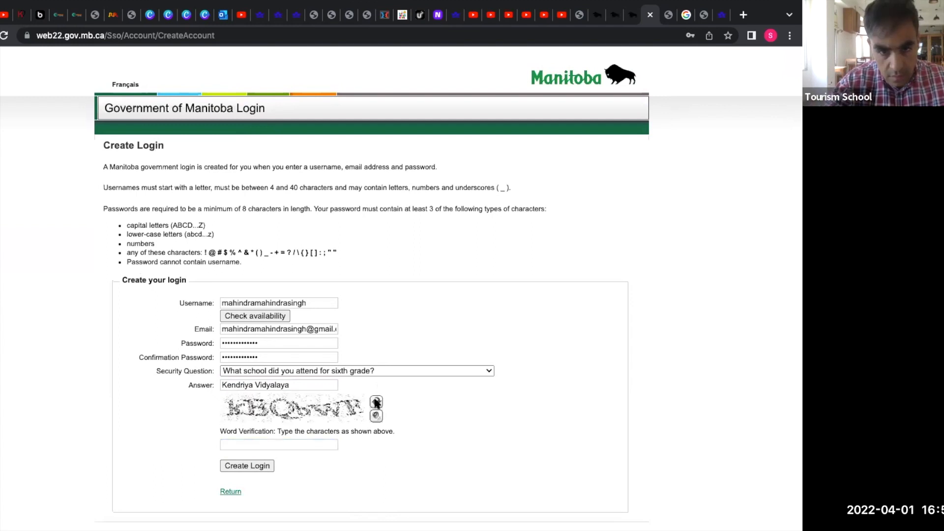
pyautogui.click(376, 402)
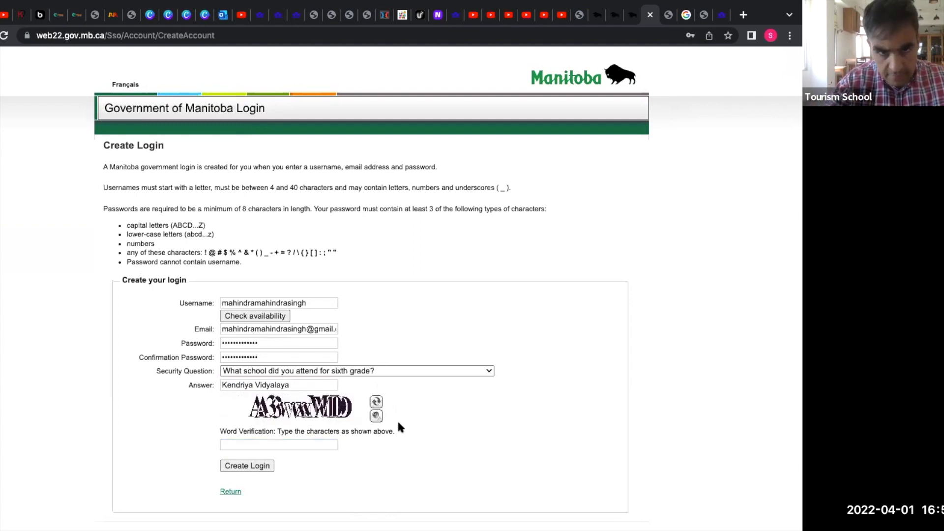
pyautogui.click(309, 443)
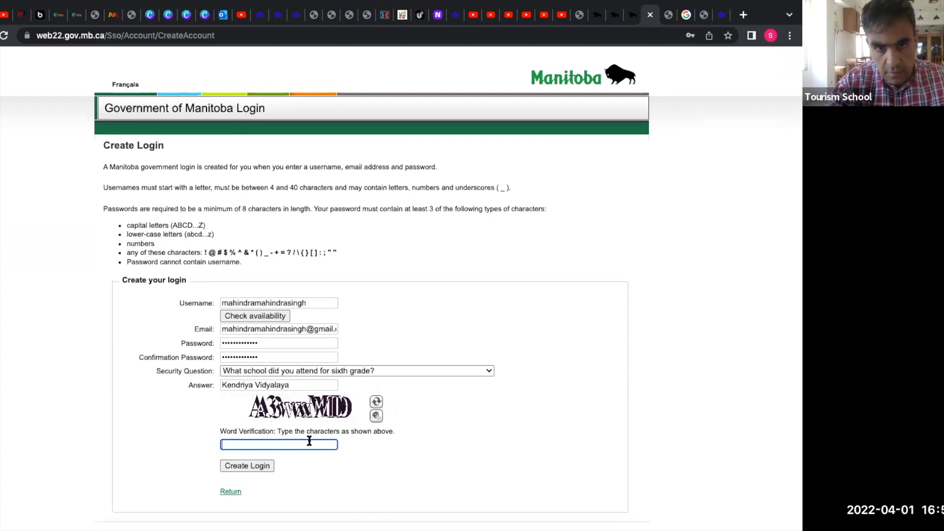
pyautogui.click(376, 403)
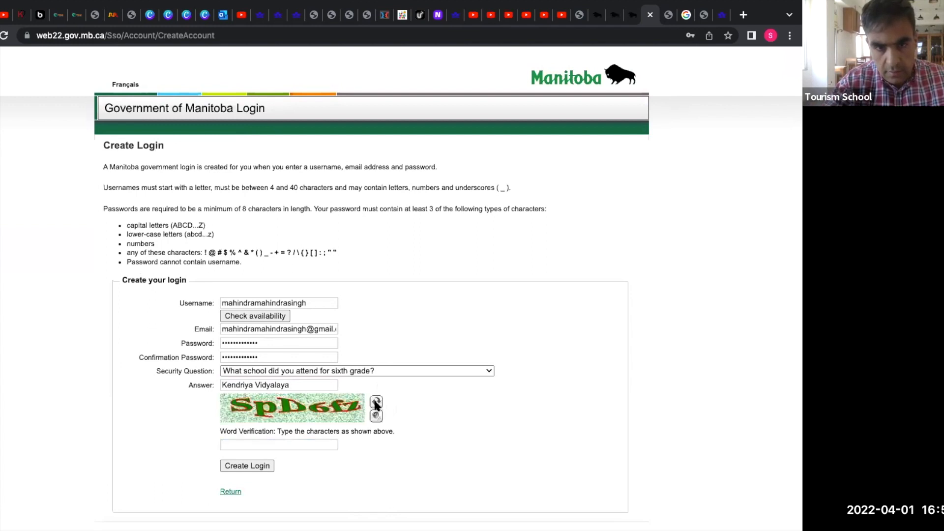
pyautogui.hotkey('shift', 's')
pyautogui.click(301, 443)
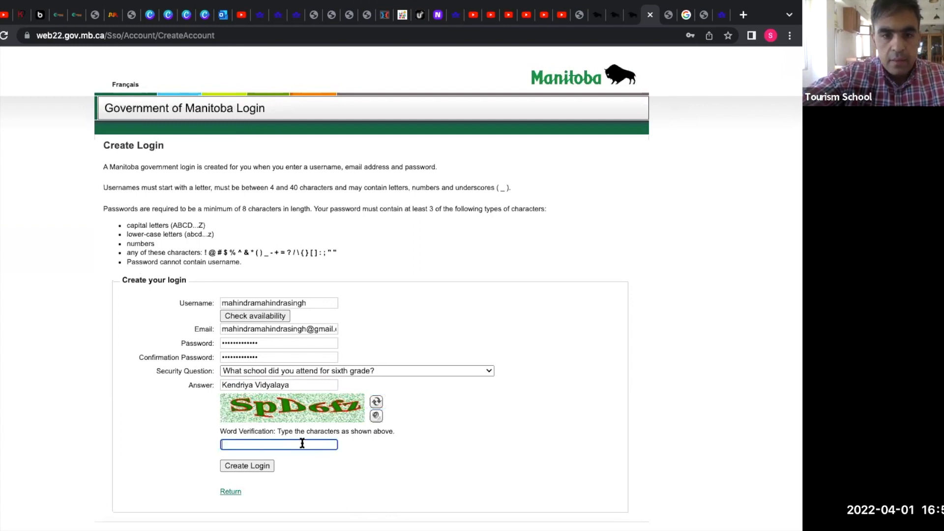
pyautogui.write('Sp')
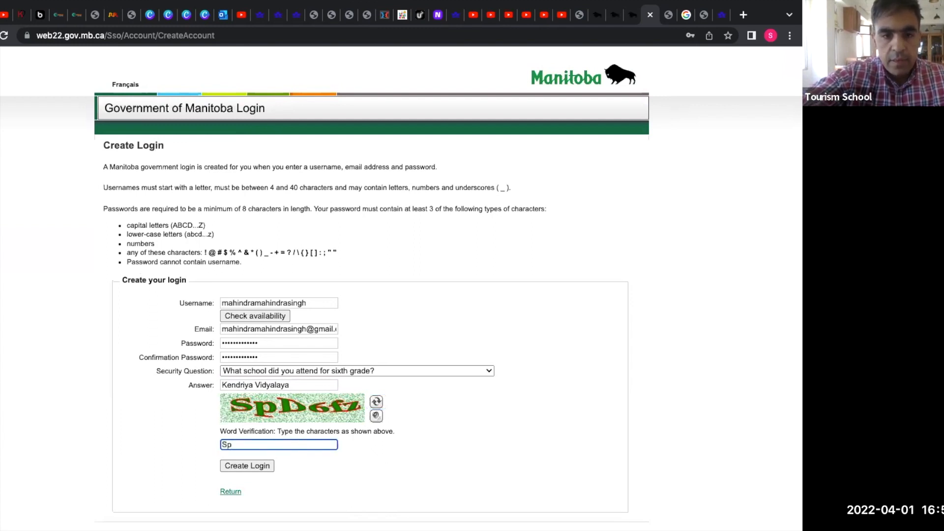
pyautogui.write('D6fz')
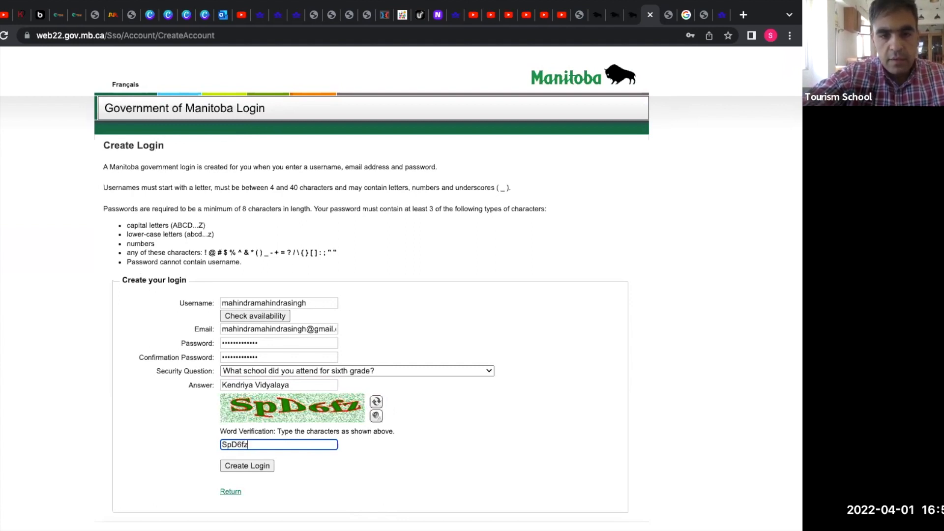
pyautogui.click(264, 468)
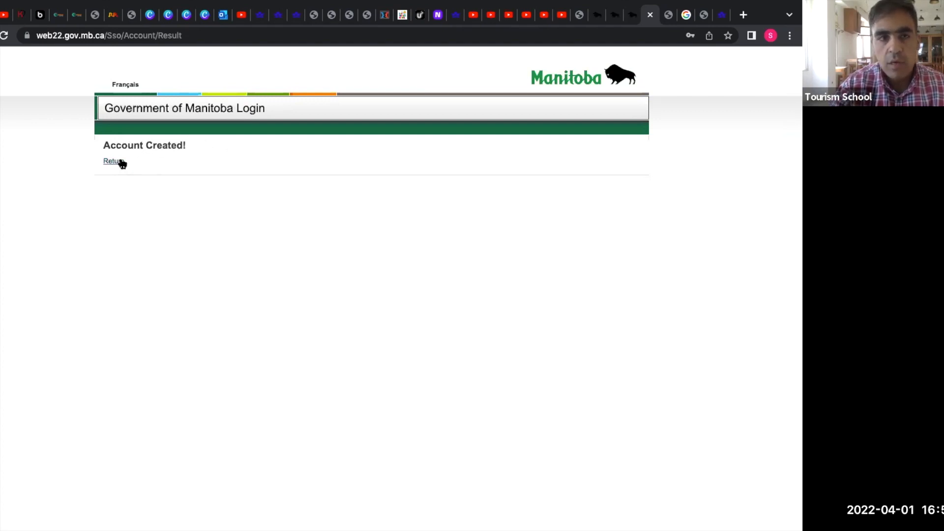
# Return from the Account Created page, log out, and go to the login form.
pyautogui.click(121, 163)
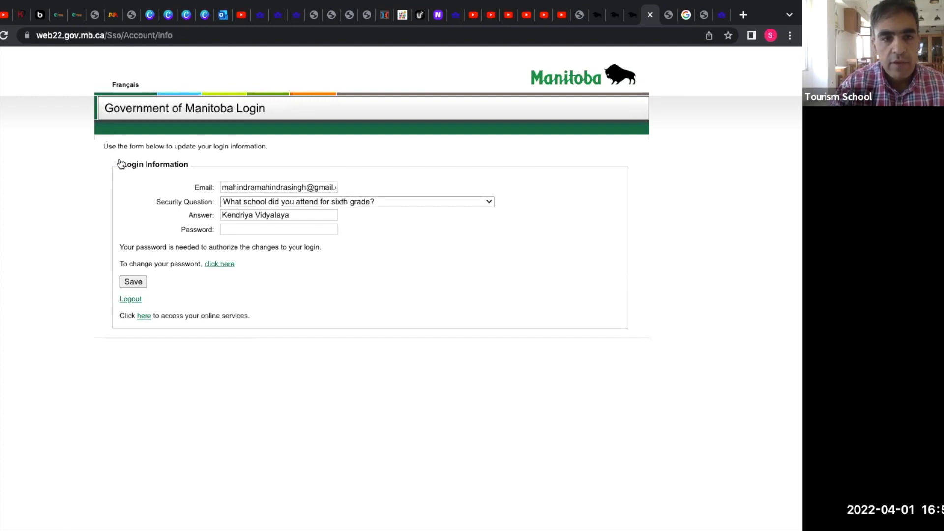
pyautogui.click(131, 301)
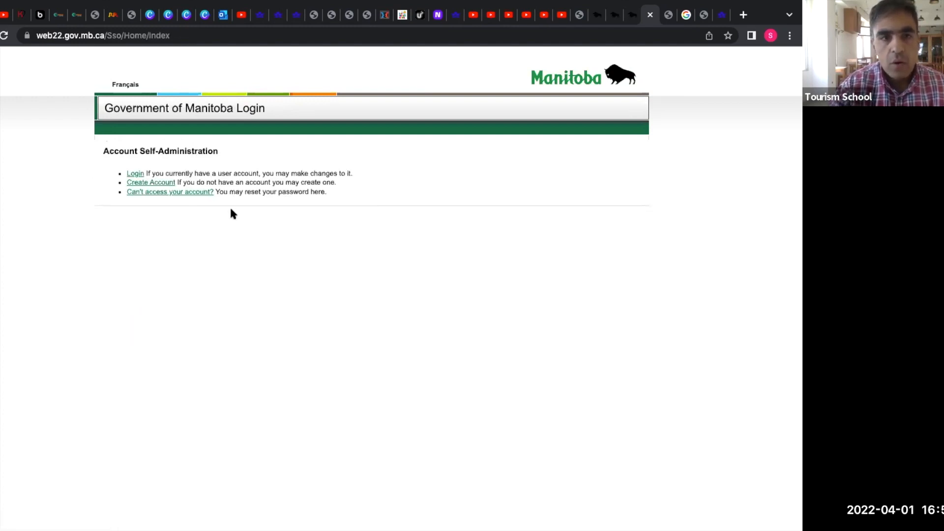
pyautogui.click(138, 174)
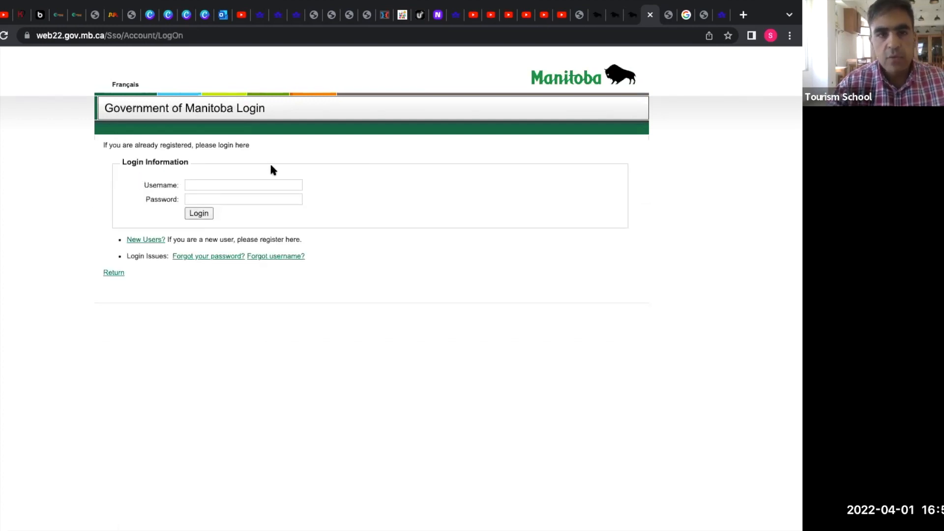
# Sign in with the new account's username and password.
pyautogui.click(254, 180)
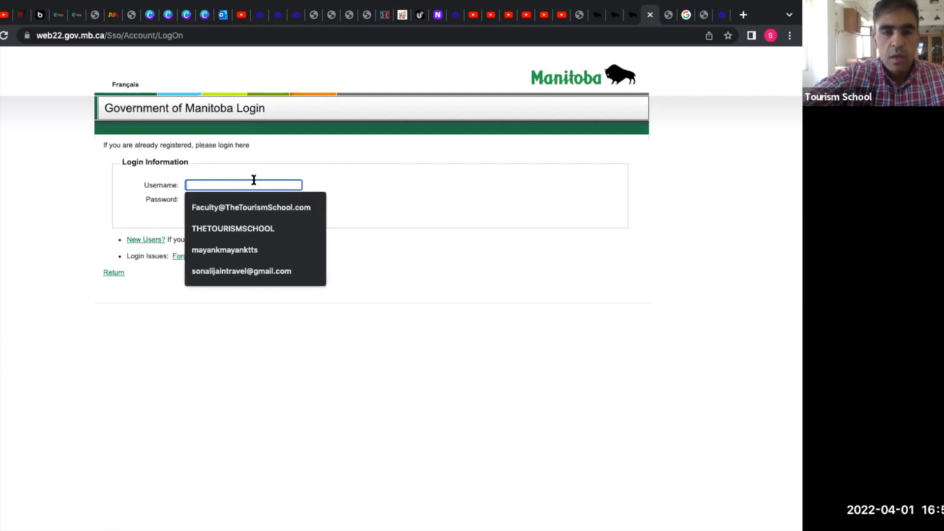
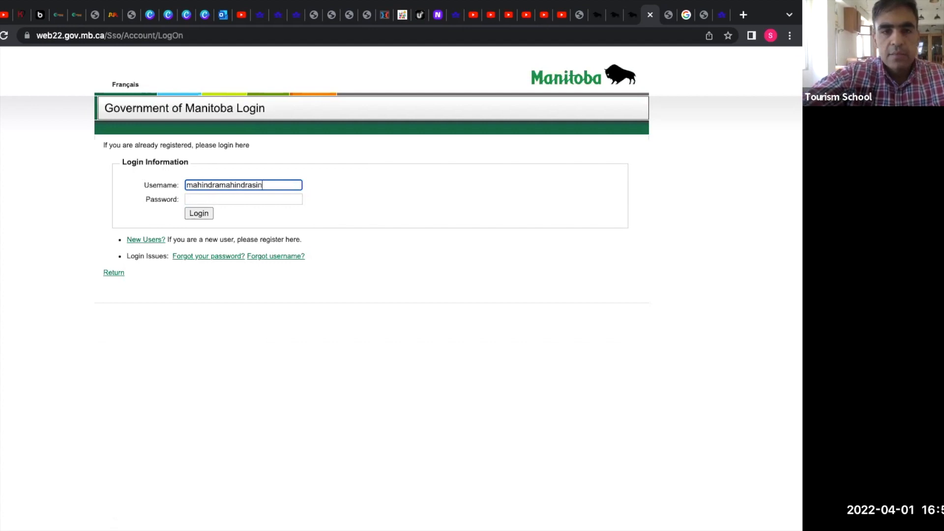
pyautogui.click(247, 199)
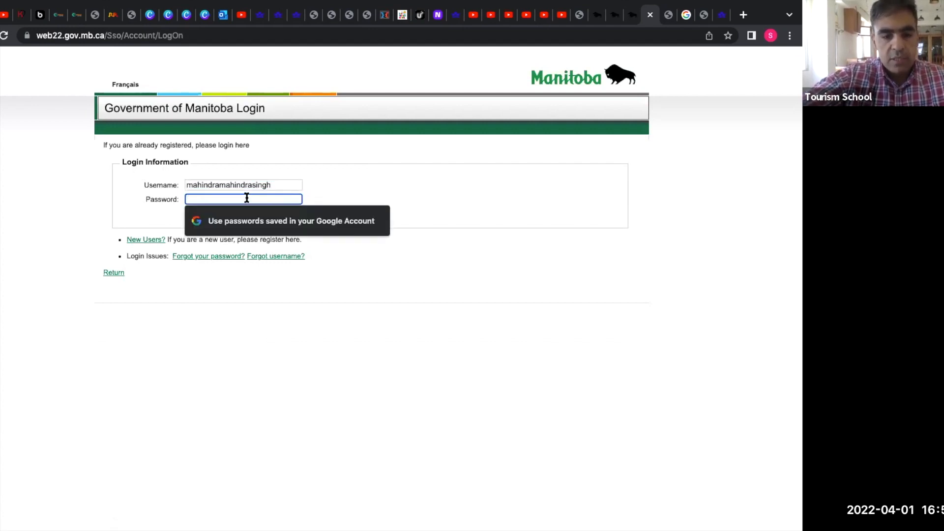
pyautogui.write('***')
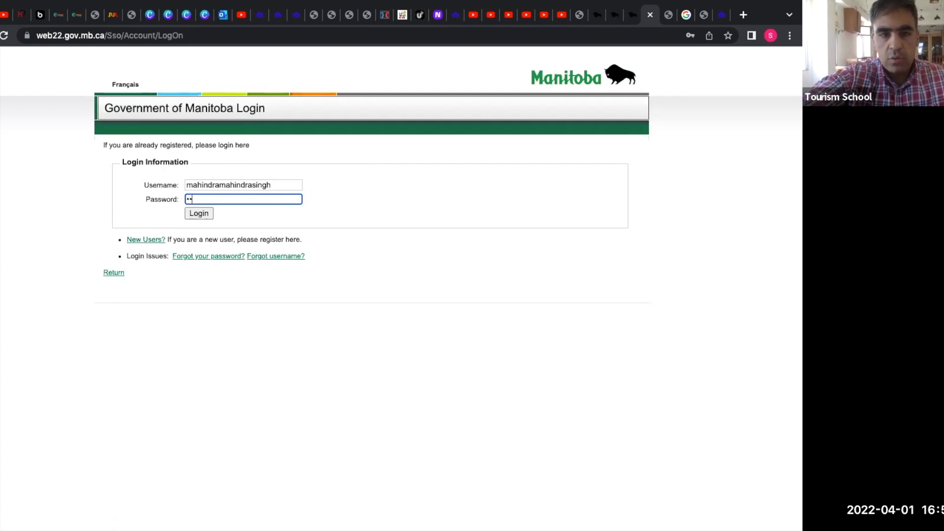
pyautogui.write('***')
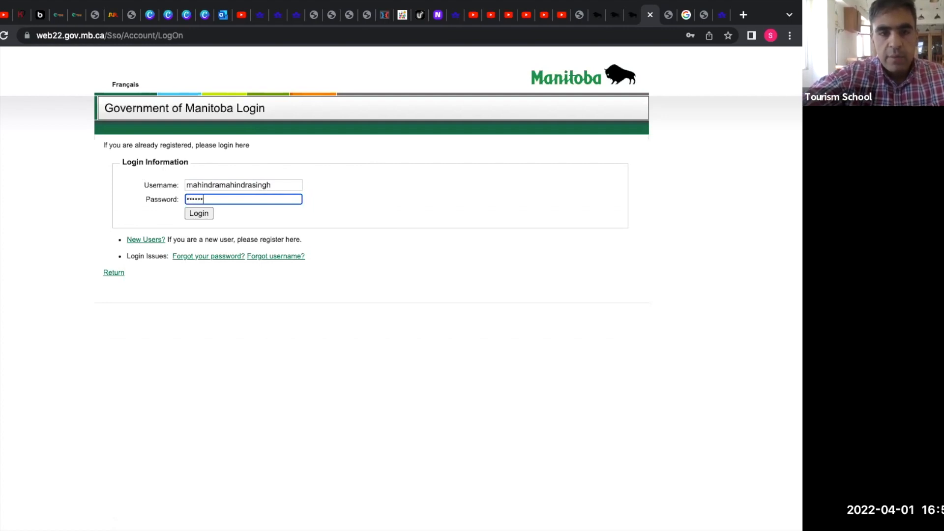
pyautogui.write('******')
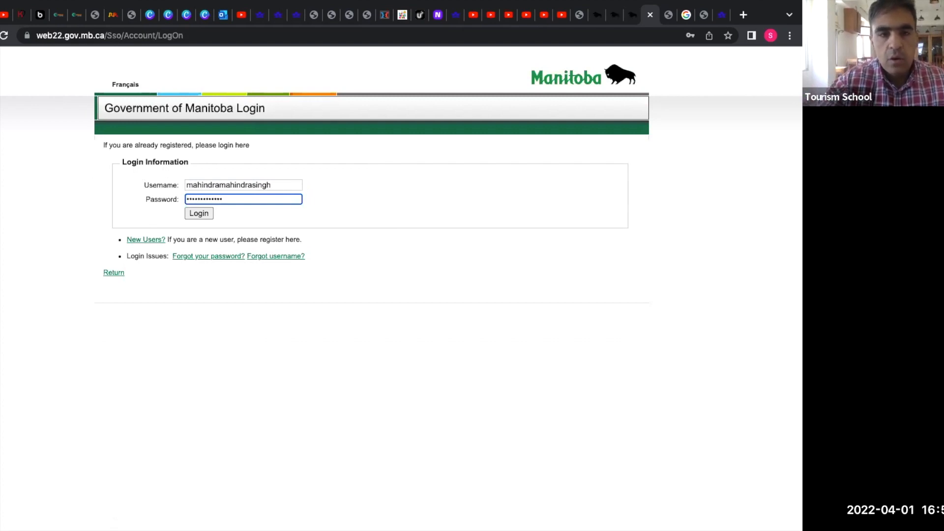
pyautogui.click(199, 213)
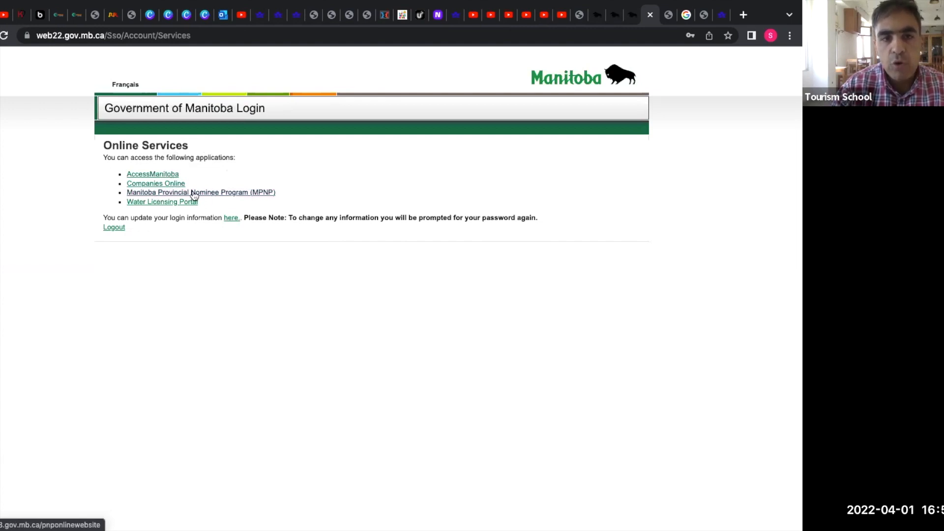
# Open the Manitoba Provincial Nominee Program (MPNP) service from Online Services.
pyautogui.click(222, 195)
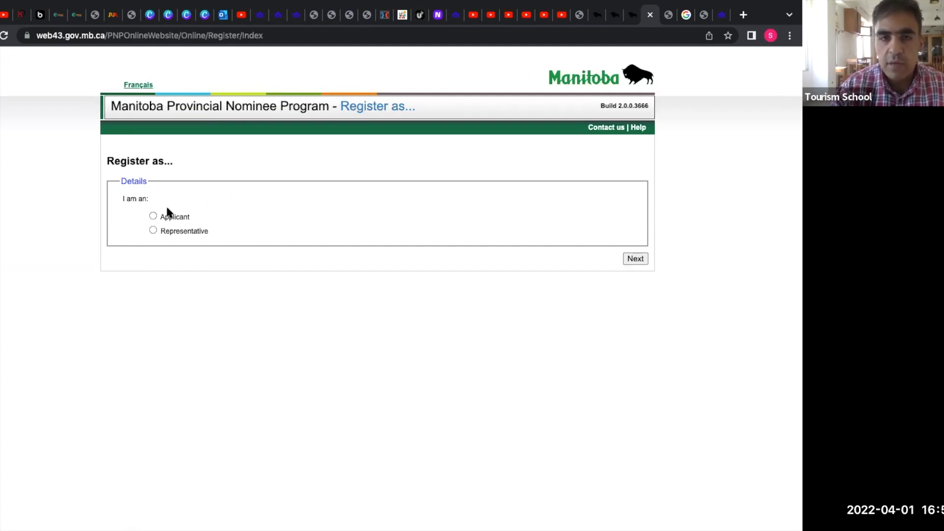
# Register as an Applicant, entering the applicant's first and last name.
pyautogui.click(153, 217)
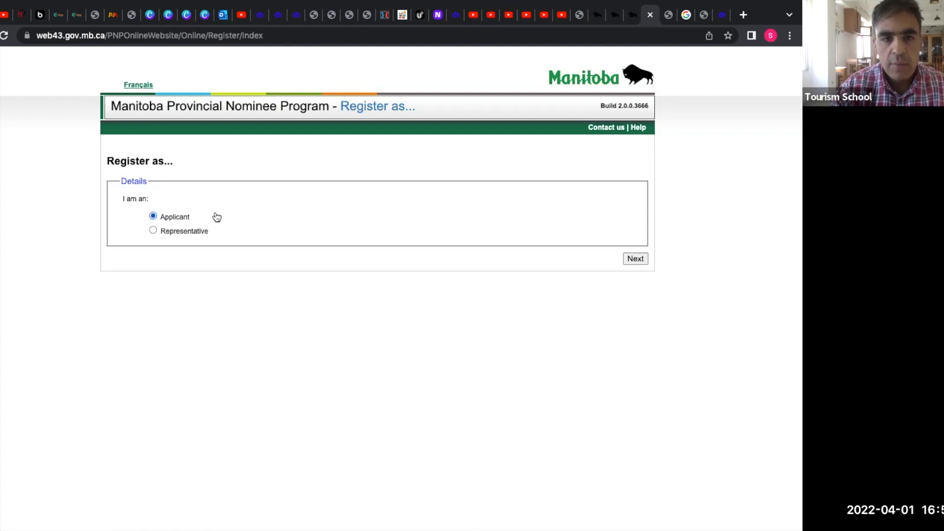
pyautogui.click(634, 262)
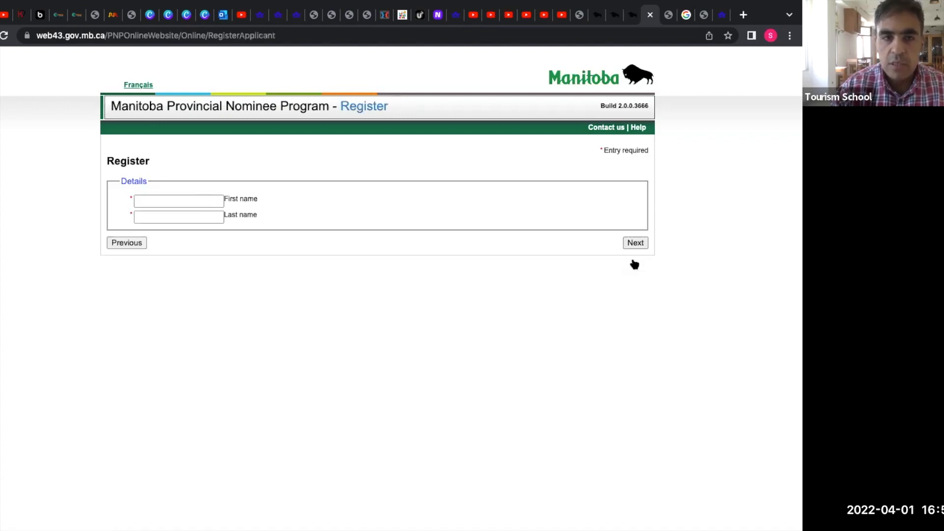
pyautogui.click(212, 200)
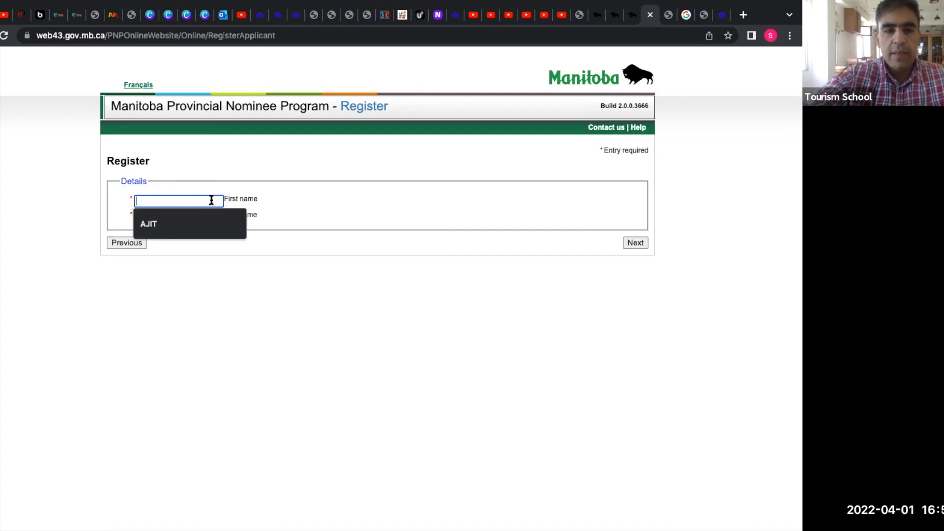
pyautogui.write('Ajit')
pyautogui.press('BackSpace')
pyautogui.press('BackSpace')
pyautogui.press('BackSpace')
pyautogui.press('BackSpace')
pyautogui.press('Tab')
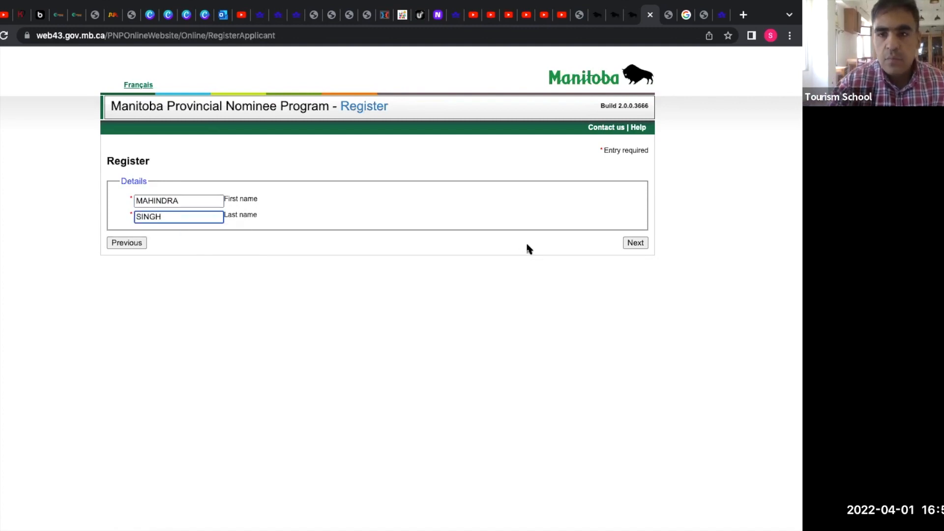
pyautogui.click(636, 244)
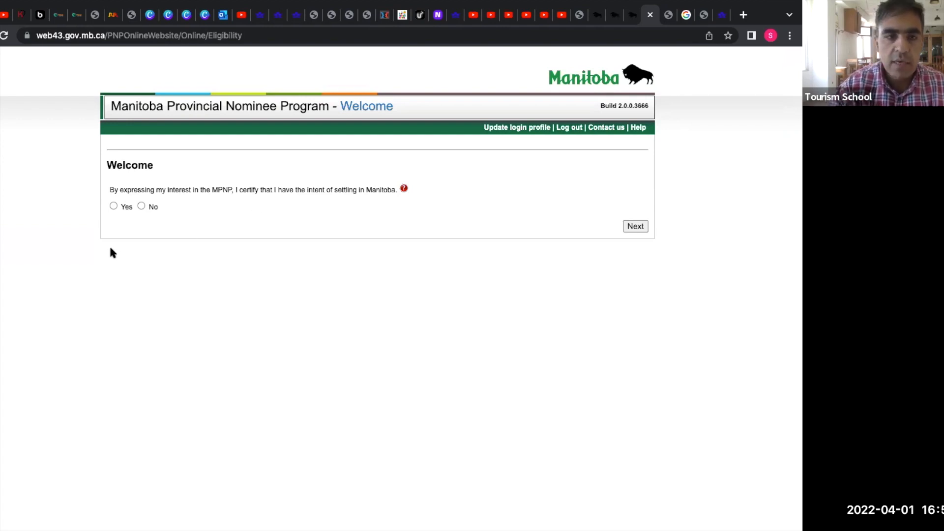
# Answer Yes to intending to settle in Manitoba, then come back to the Welcome form.
pyautogui.click(113, 206)
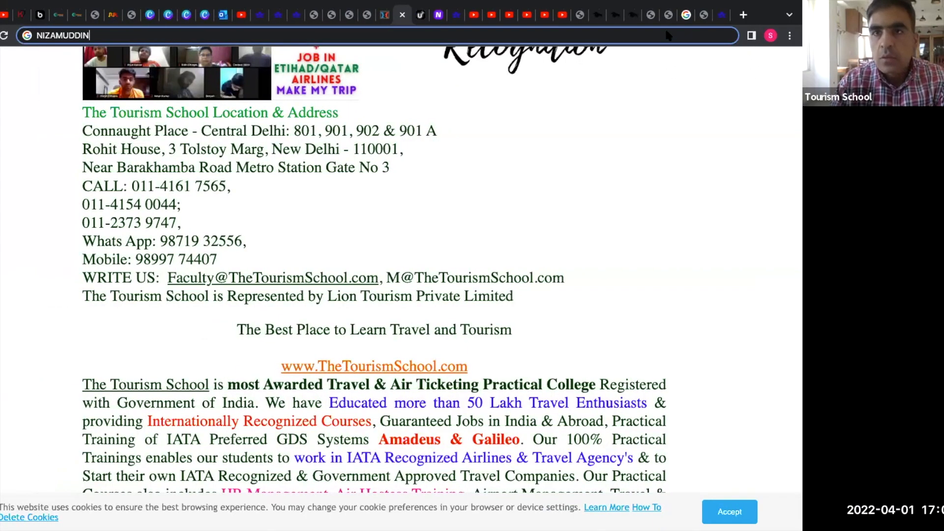
pyautogui.click(667, 16)
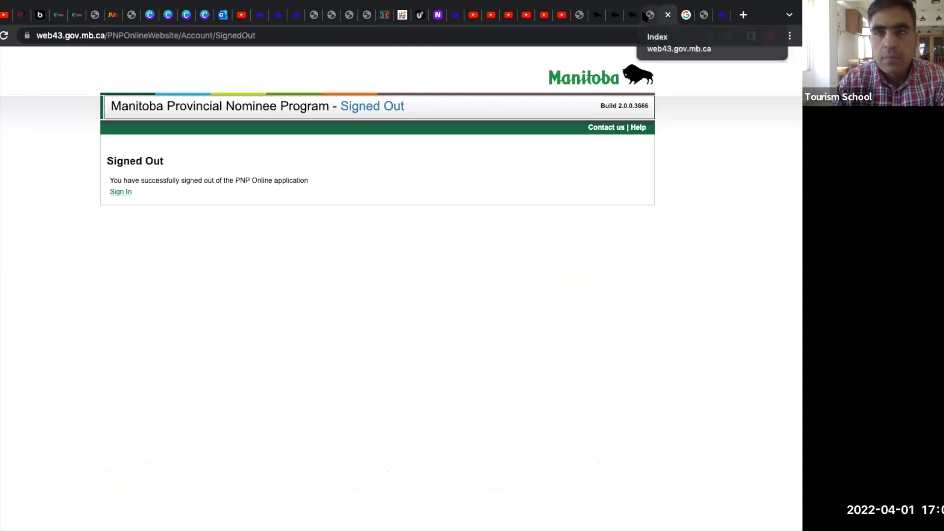
pyautogui.click(649, 16)
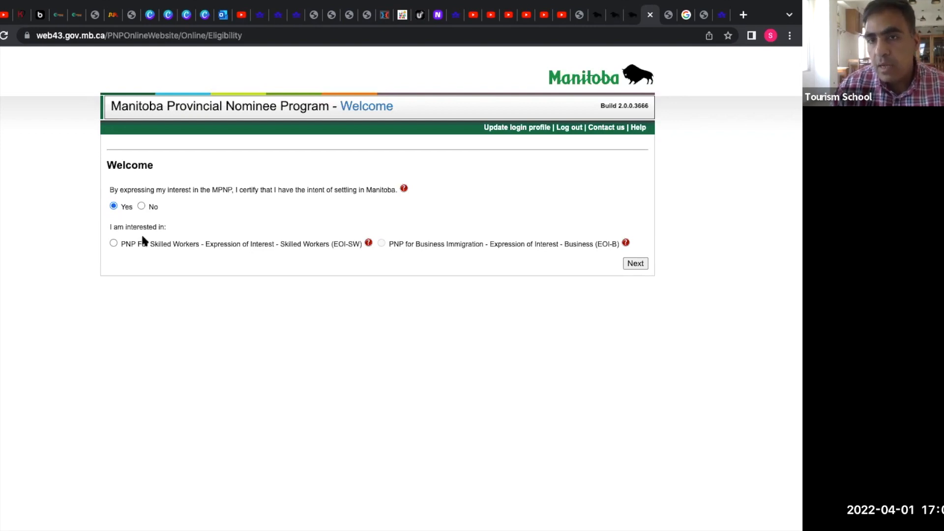
# Choose the Skilled Workers EOI and answer No to marriage, pending application and prior refusal.
pyautogui.click(114, 243)
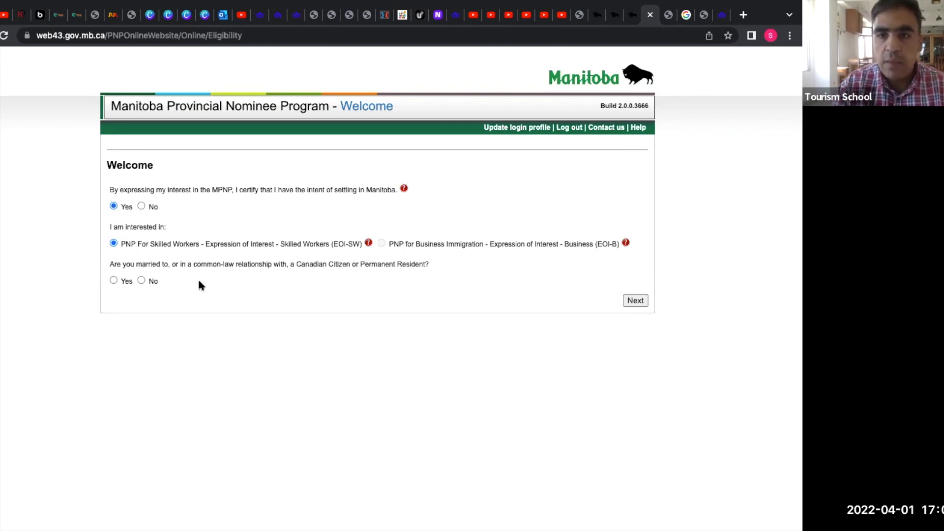
pyautogui.click(142, 281)
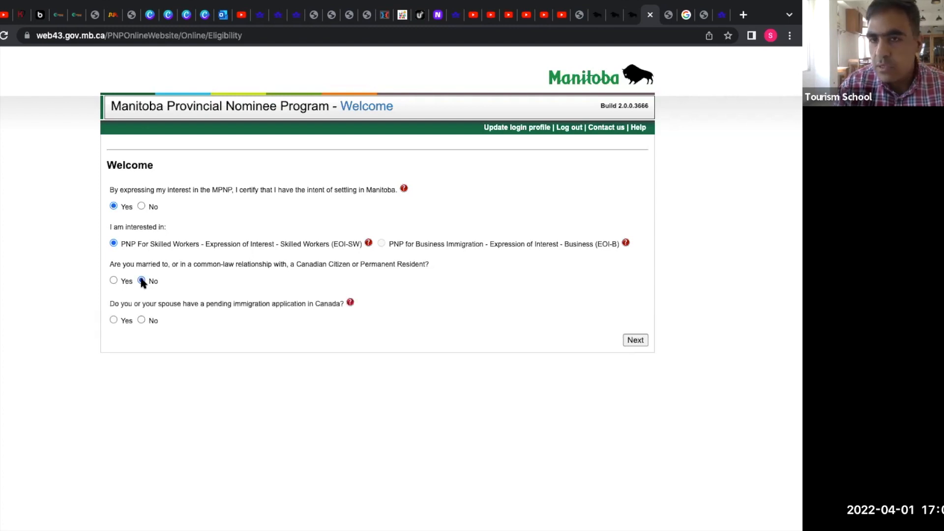
pyautogui.click(113, 281)
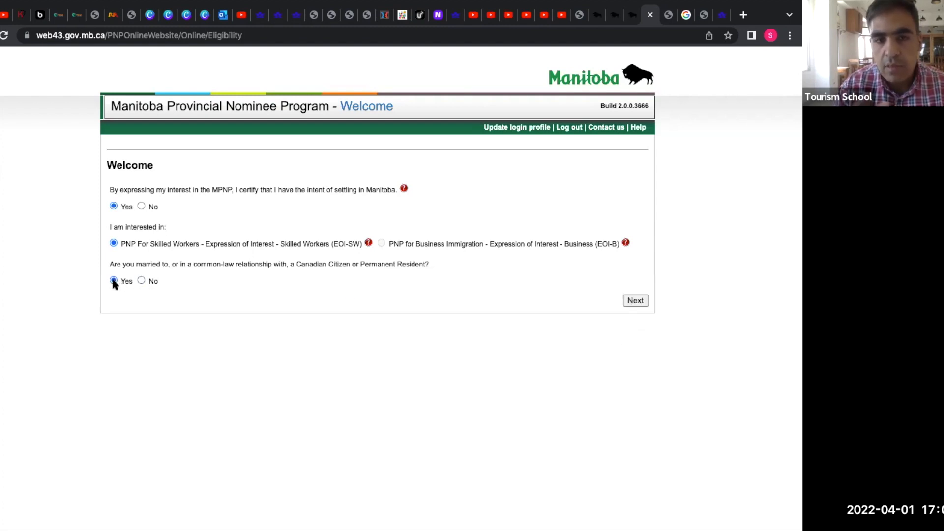
pyautogui.click(141, 281)
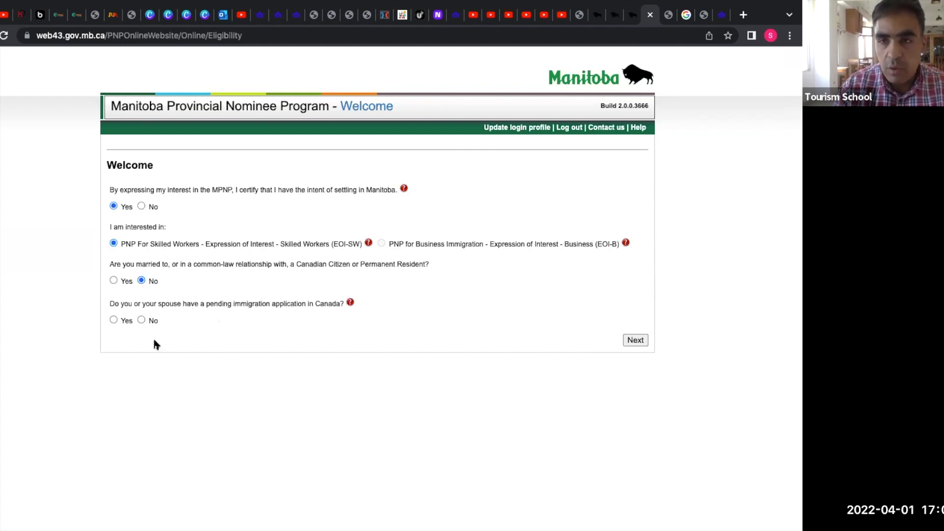
pyautogui.click(140, 320)
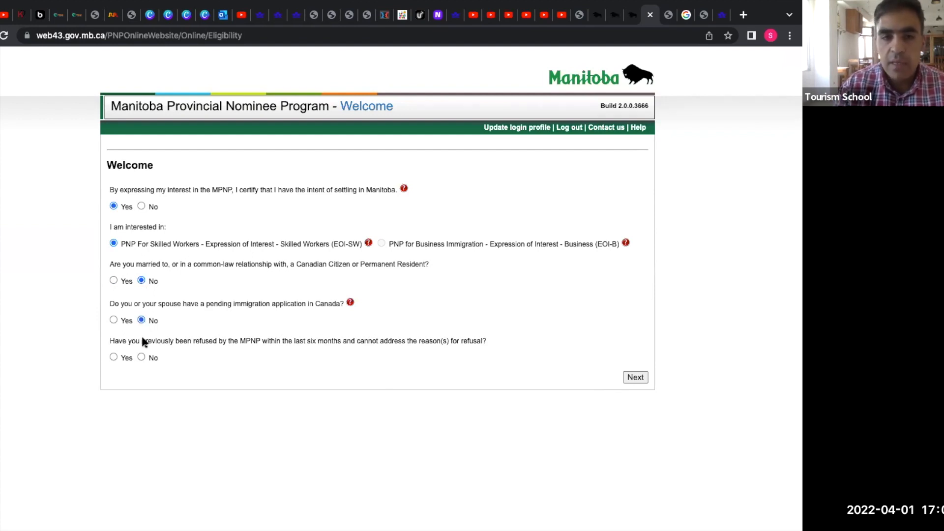
pyautogui.click(141, 357)
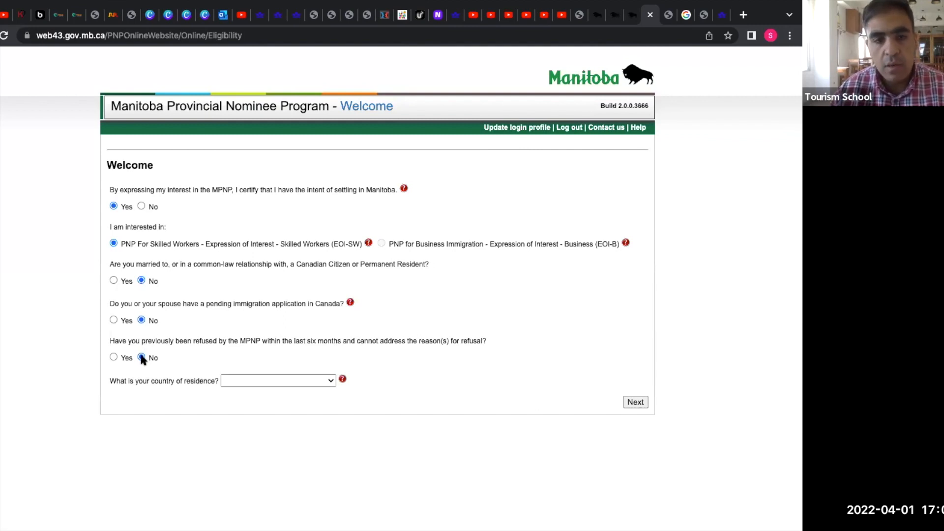
# Choose India as the country of residence on the Welcome form.
pyautogui.click(328, 381)
pyautogui.press('i')
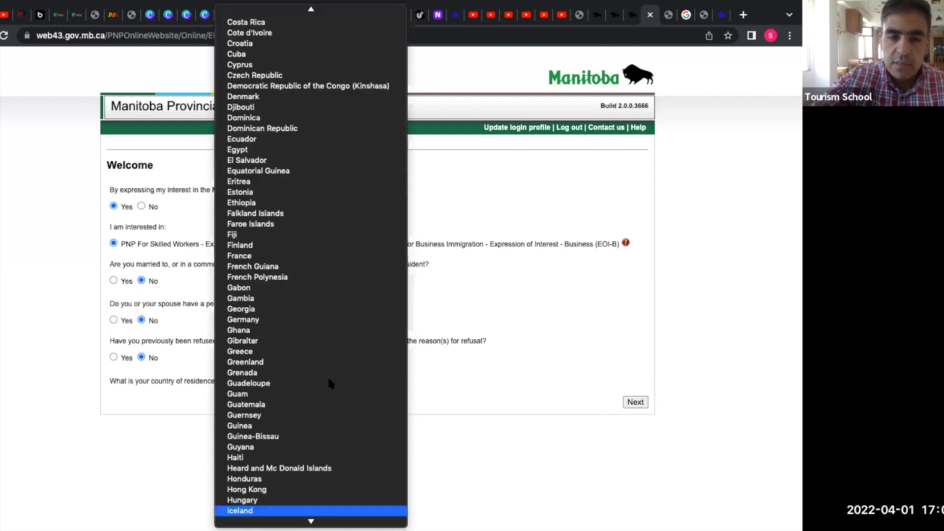
pyautogui.scroll(-3, 330, 415)
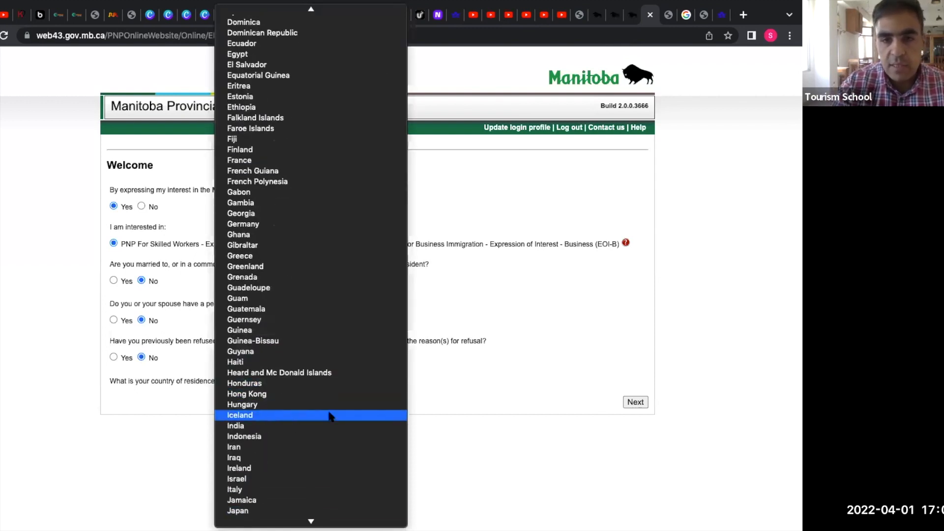
pyautogui.click(326, 426)
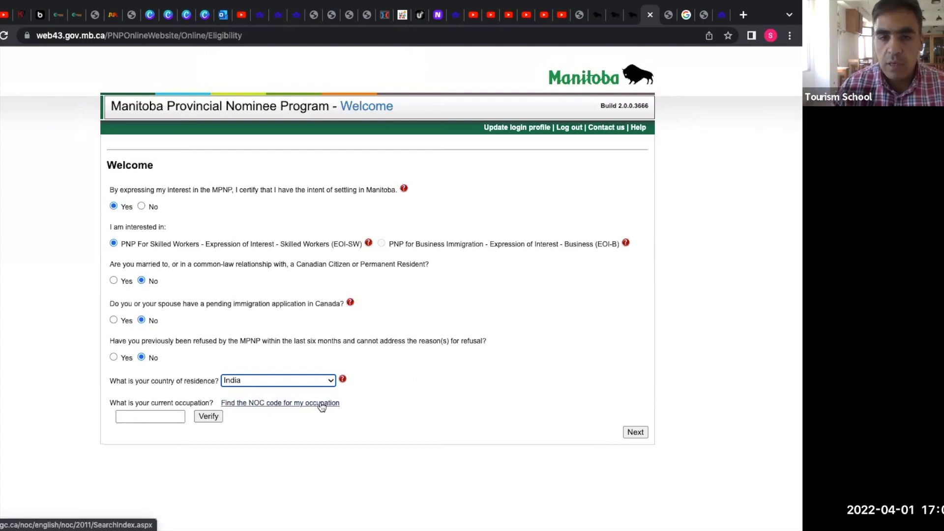
# Enter occupation code 0114 and verify it as Other administrative services managers.
pyautogui.click(172, 414)
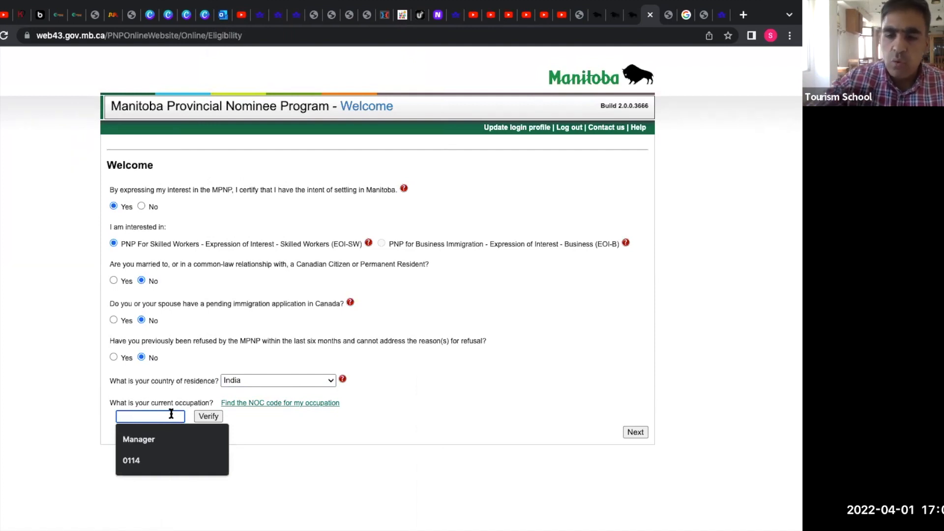
pyautogui.write('01')
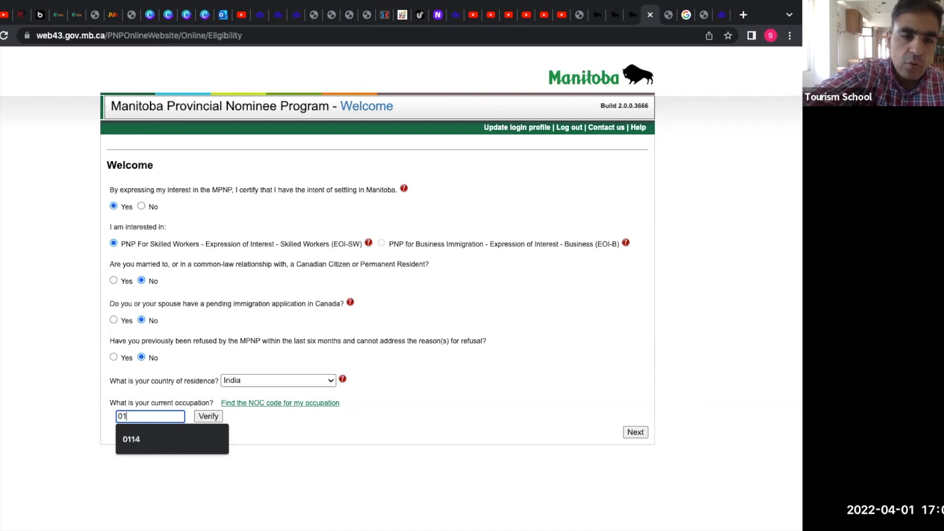
pyautogui.write('14')
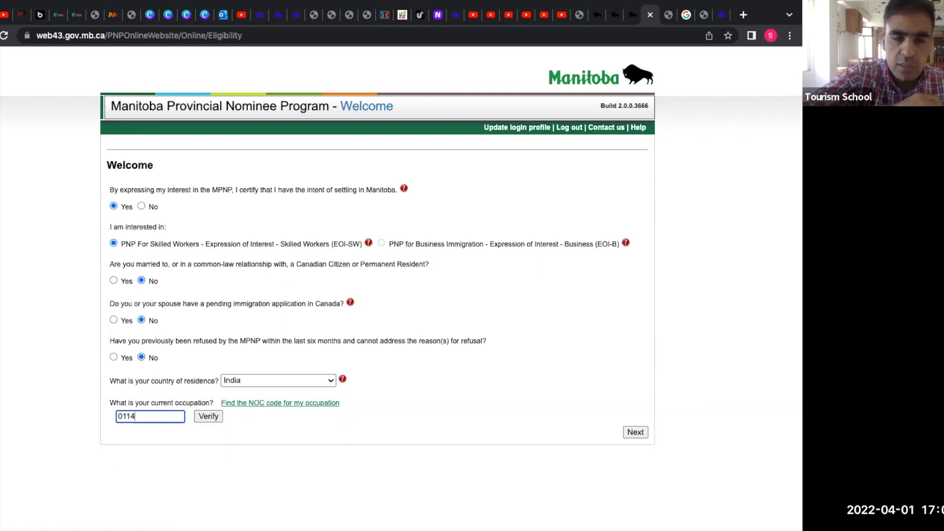
pyautogui.click(209, 421)
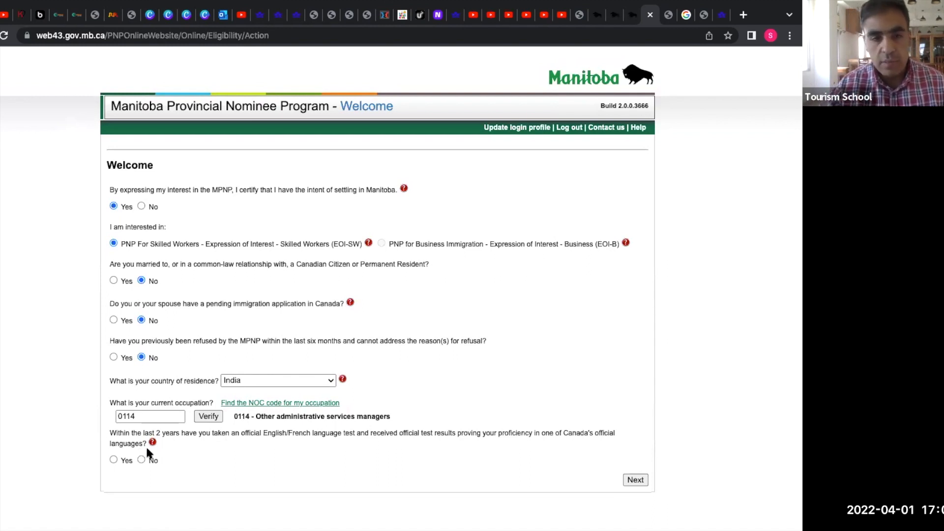
# Confirm an official language test was taken and select IELTS.
pyautogui.click(113, 460)
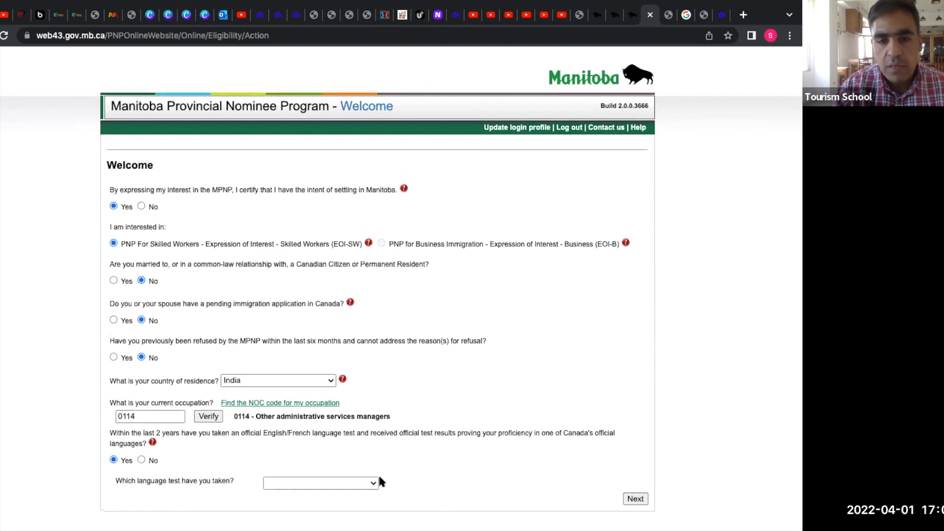
pyautogui.click(374, 485)
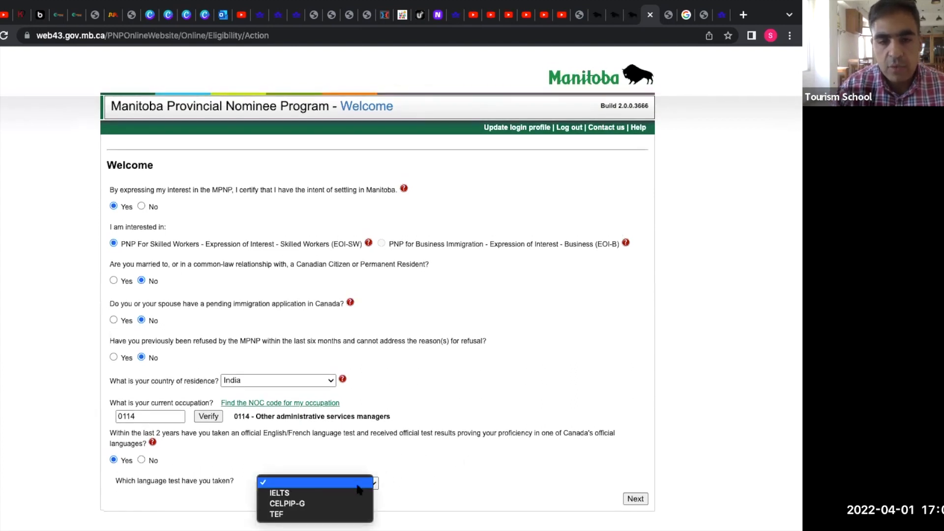
pyautogui.click(355, 494)
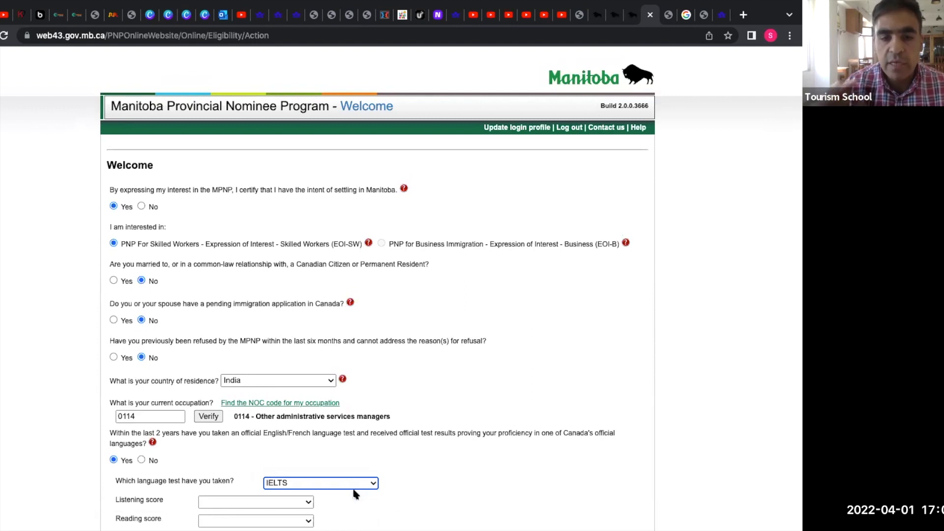
pyautogui.scroll(-2, 588, 451)
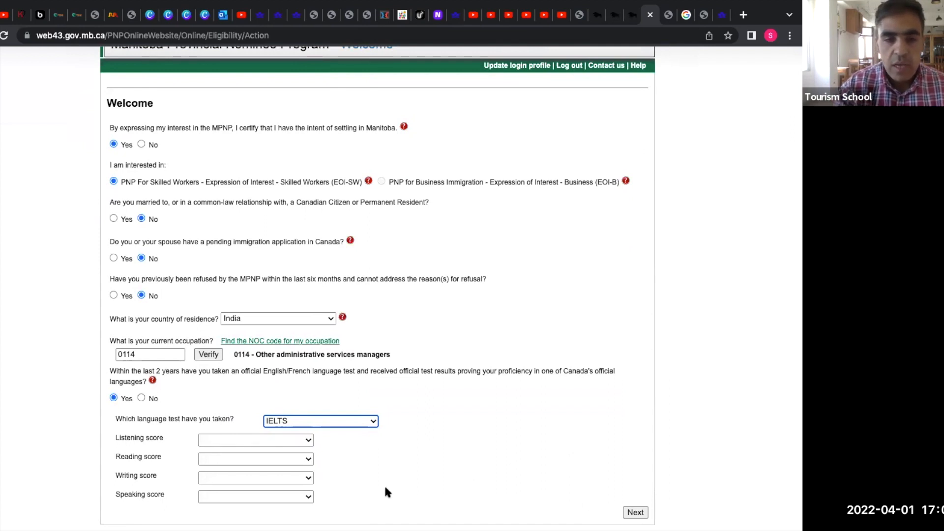
# Set the IELTS scores: Listening 7.0, Reading 8.5, Writing 7.0, Speaking 8.0.
pyautogui.click(306, 441)
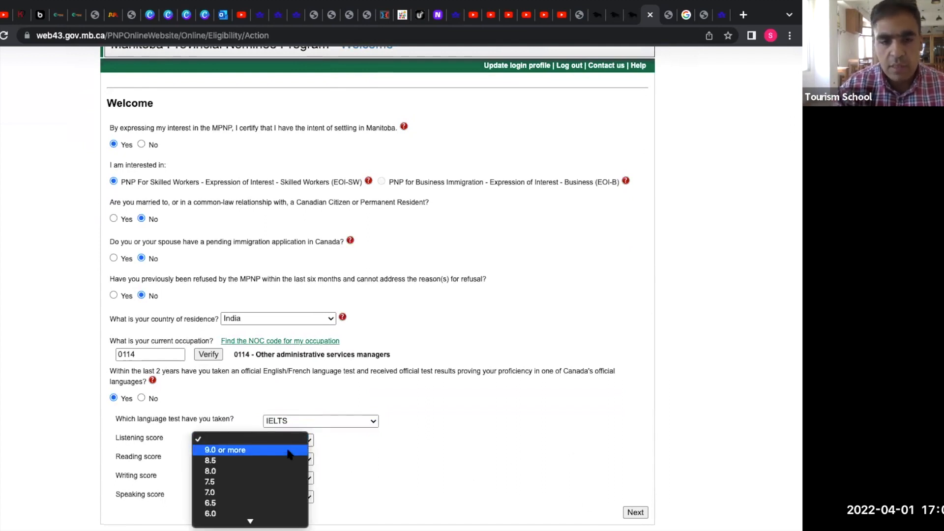
pyautogui.click(279, 492)
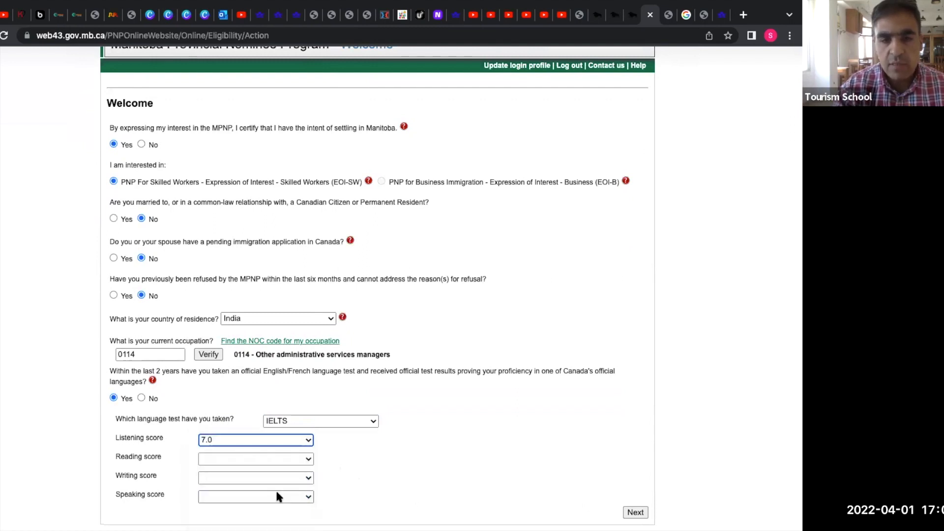
pyautogui.click(306, 459)
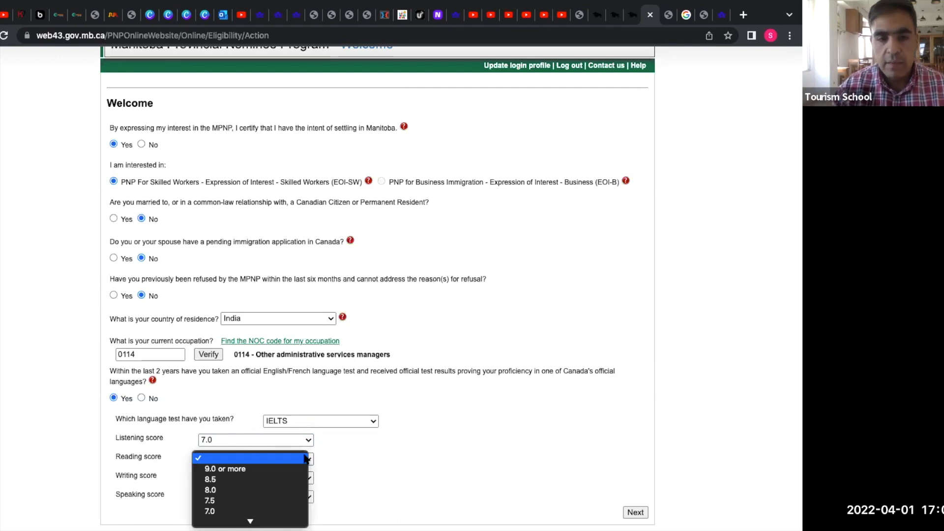
pyautogui.click(289, 479)
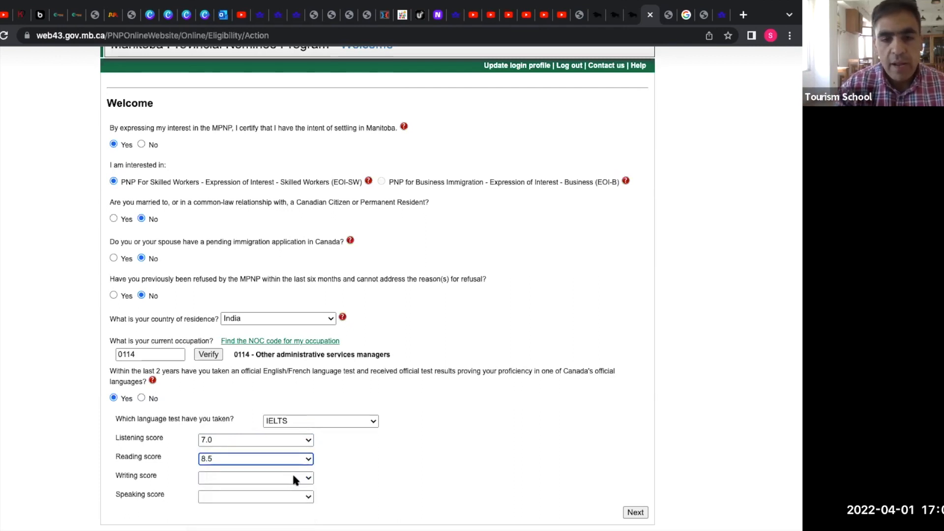
pyautogui.click(292, 477)
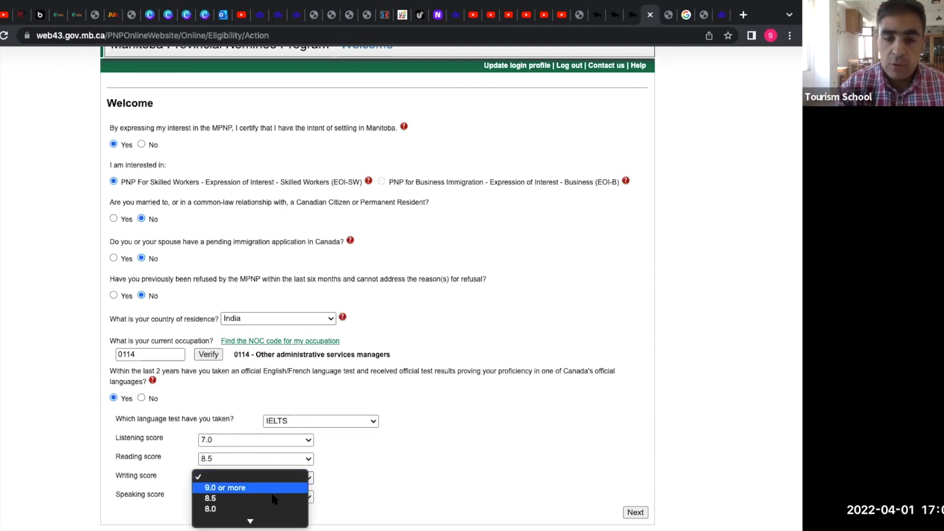
pyautogui.scroll(-3, 272, 499)
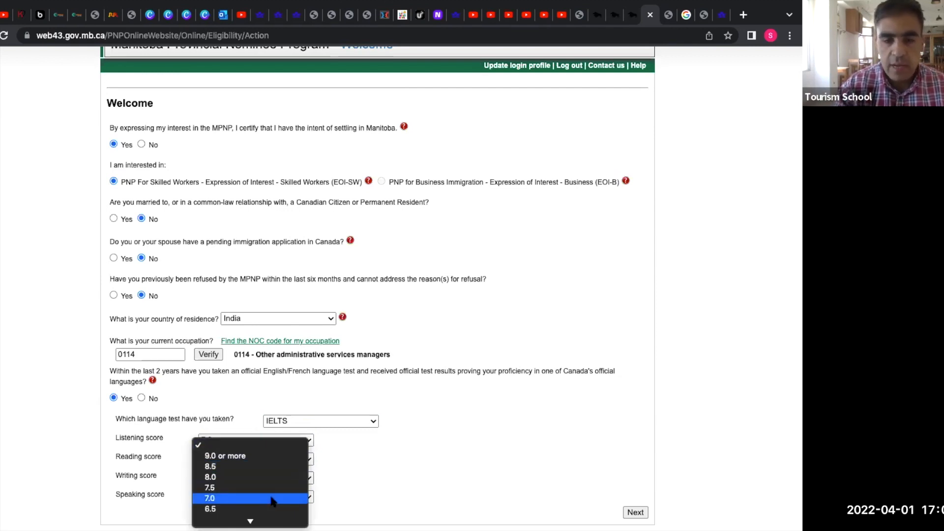
pyautogui.click(272, 499)
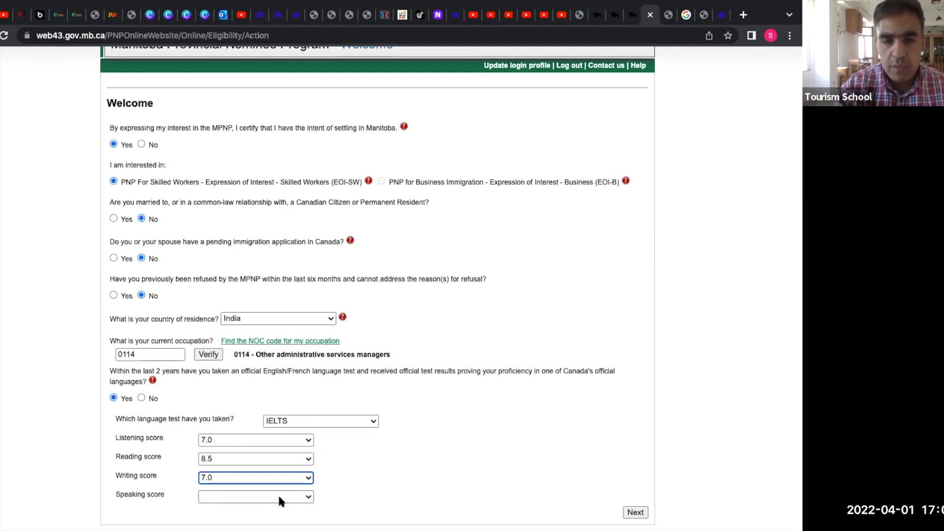
pyautogui.click(279, 496)
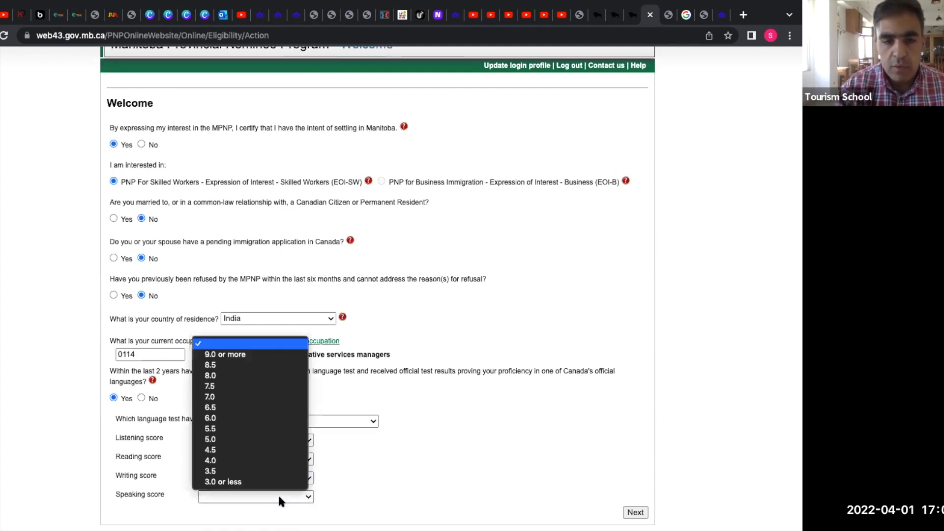
pyautogui.click(254, 376)
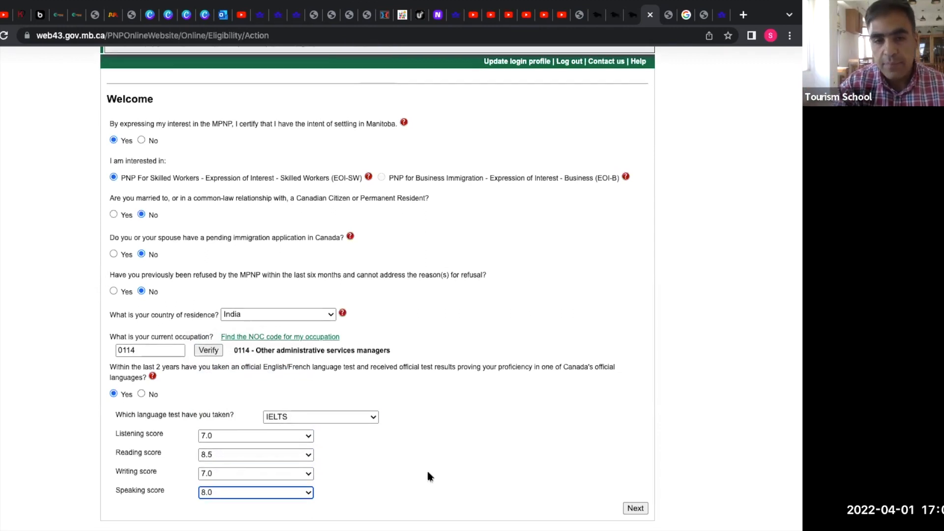
# Submit the eligibility answers and accept the no-changes-later confirmation.
pyautogui.click(636, 512)
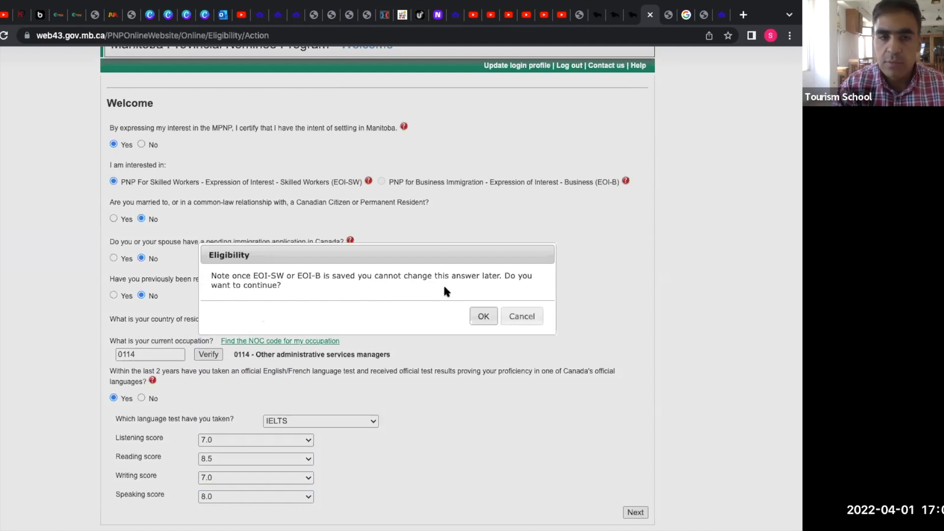
pyautogui.click(483, 318)
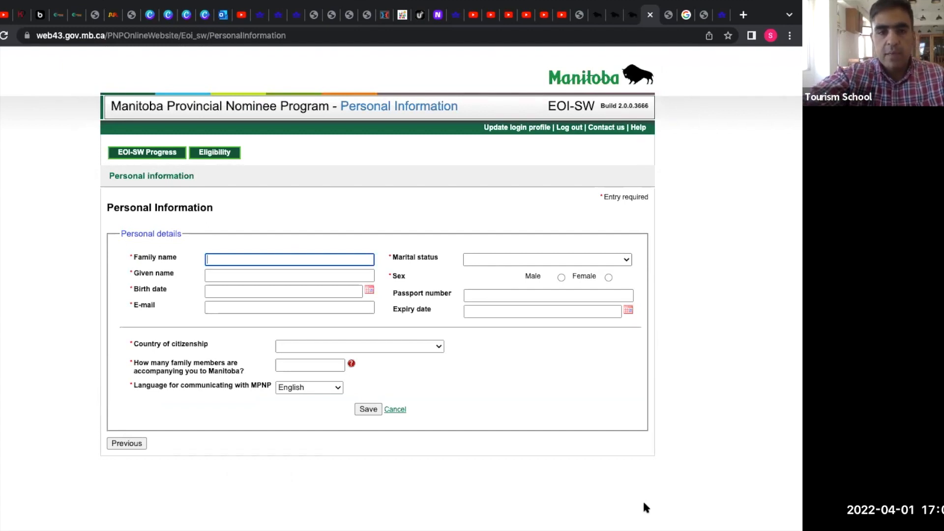
# Enter the applicant's family name and given name.
pyautogui.write('abc')
pyautogui.press('BackSpace')
pyautogui.press('BackSpace')
pyautogui.press('BackSpace')
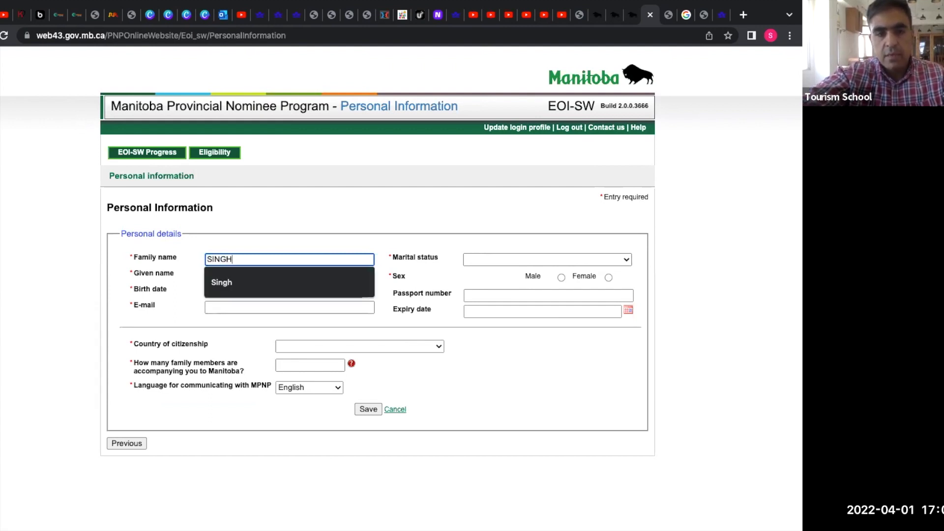
pyautogui.press('Tab')
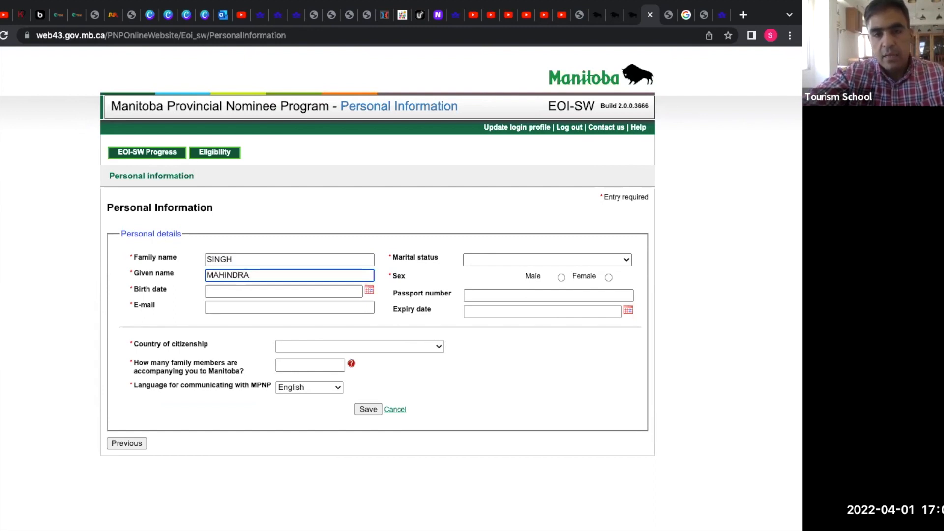
# Set the birth date to 01-Mar-2022, then pick 1991 as the calendar year.
pyautogui.click(369, 291)
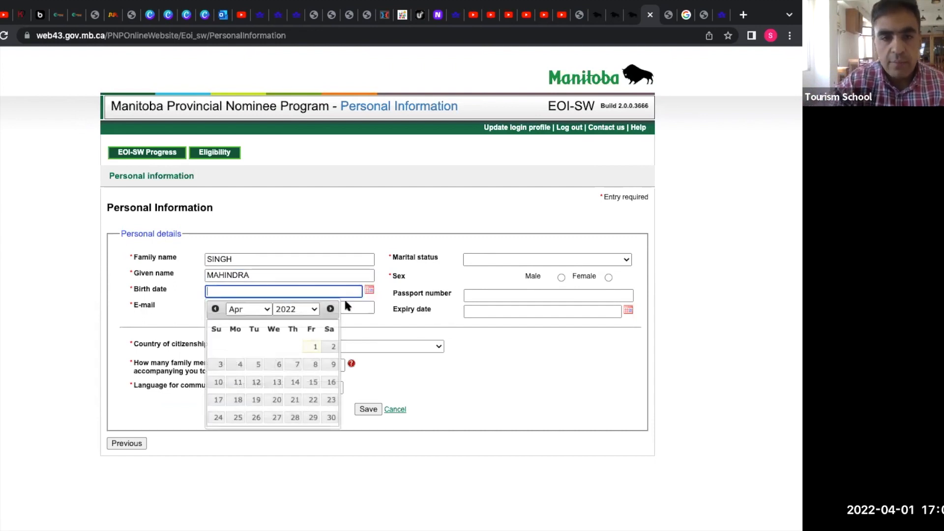
pyautogui.click(215, 309)
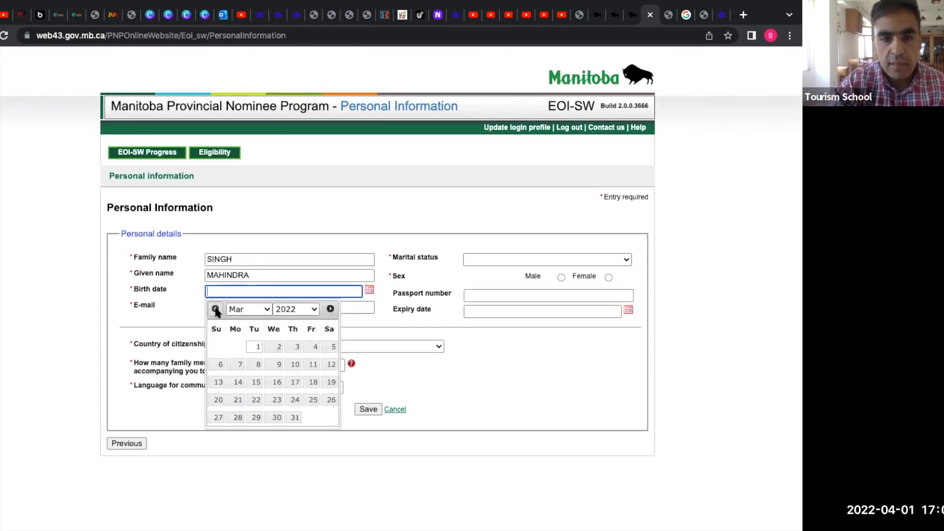
pyautogui.click(256, 347)
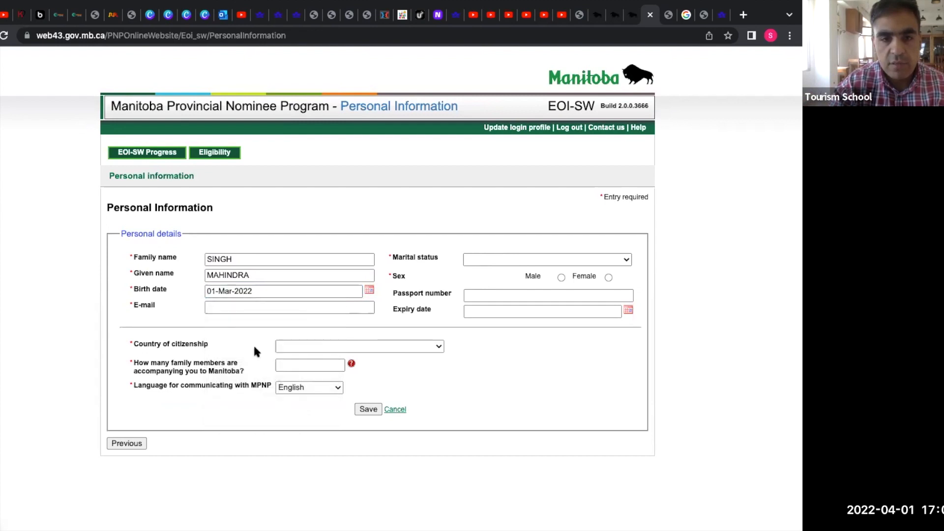
pyautogui.click(369, 290)
pyautogui.click(316, 309)
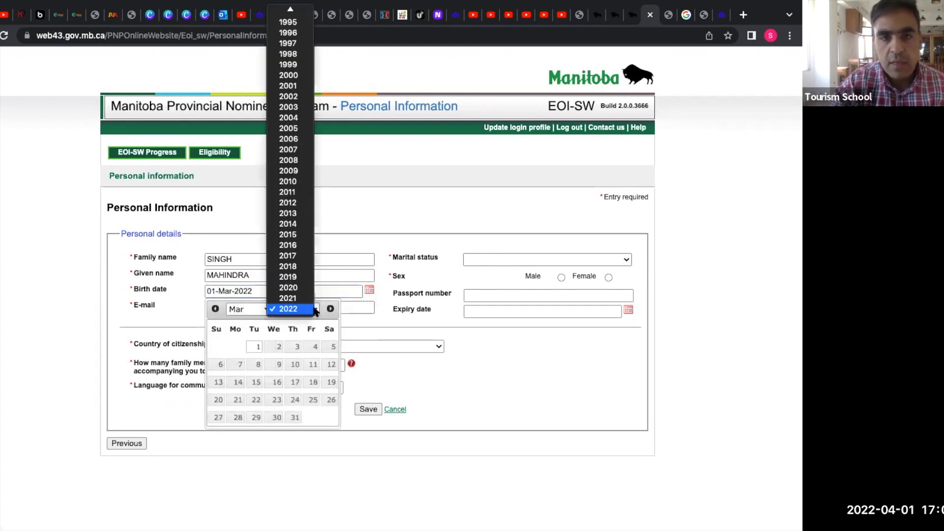
pyautogui.scroll(2, 285, 126)
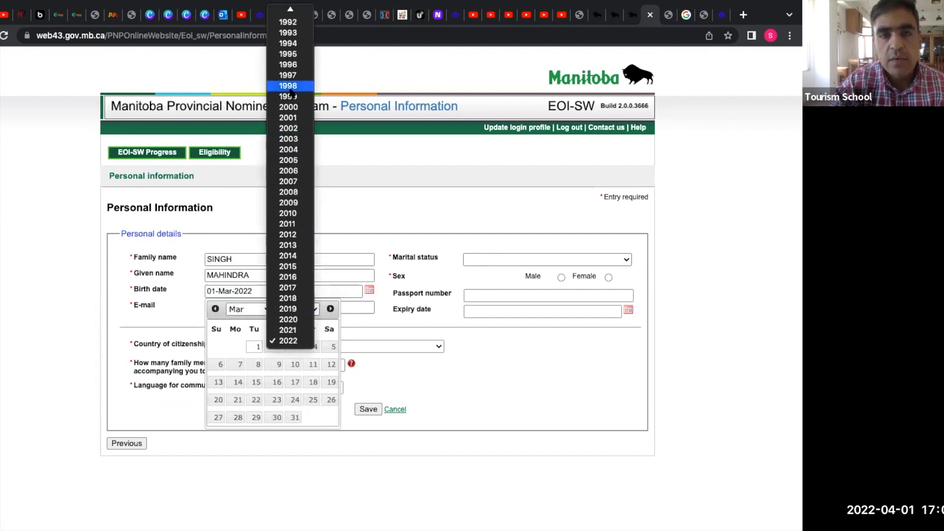
pyautogui.scroll(1, 291, 90)
pyautogui.click(291, 20)
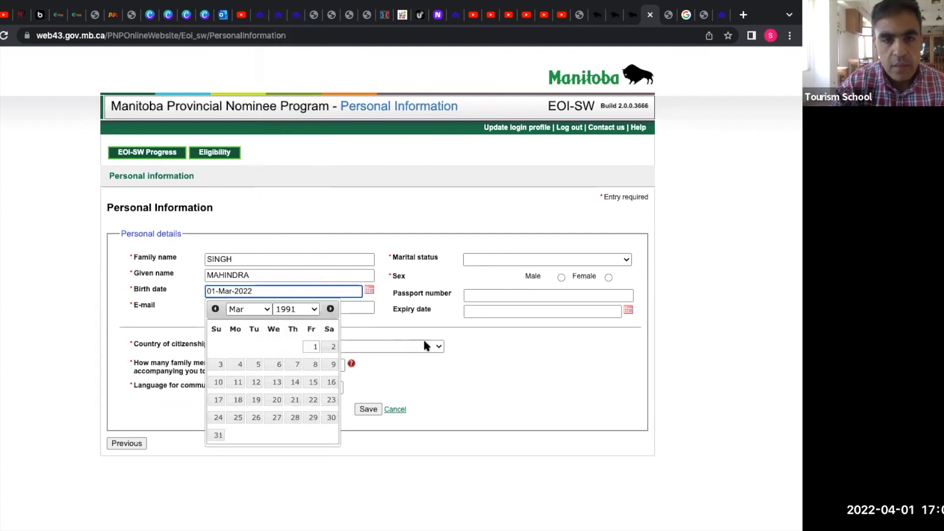
pyautogui.click(442, 369)
pyautogui.click(217, 306)
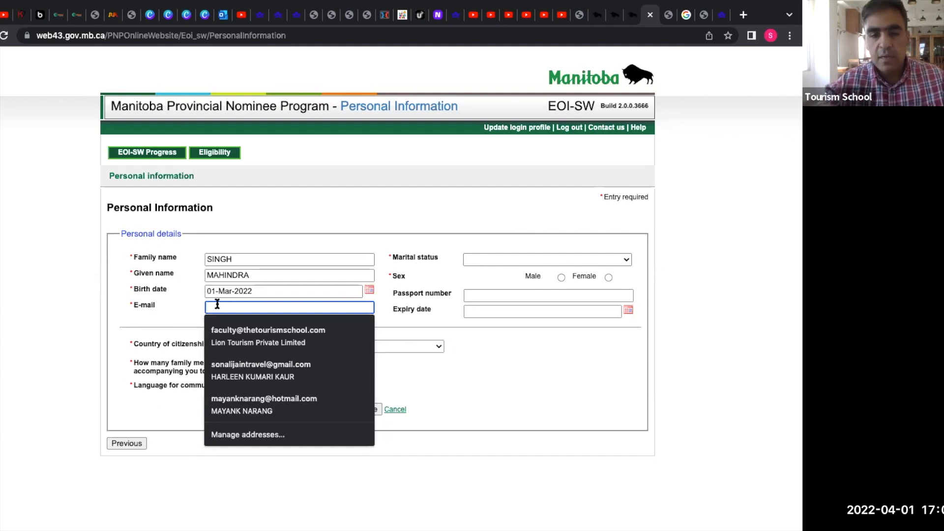
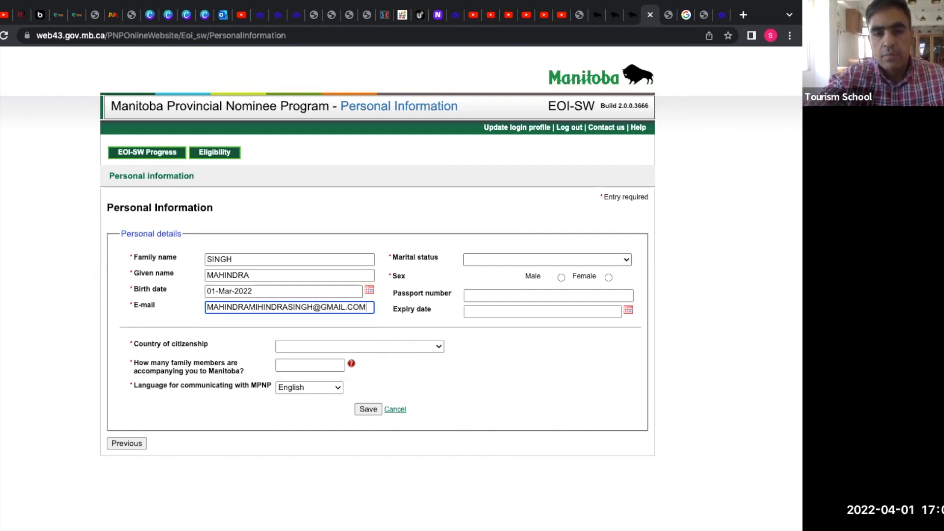
# Enter the applicant's e-mail, set marital status to Never Married and sex to Male.
pyautogui.click(589, 260)
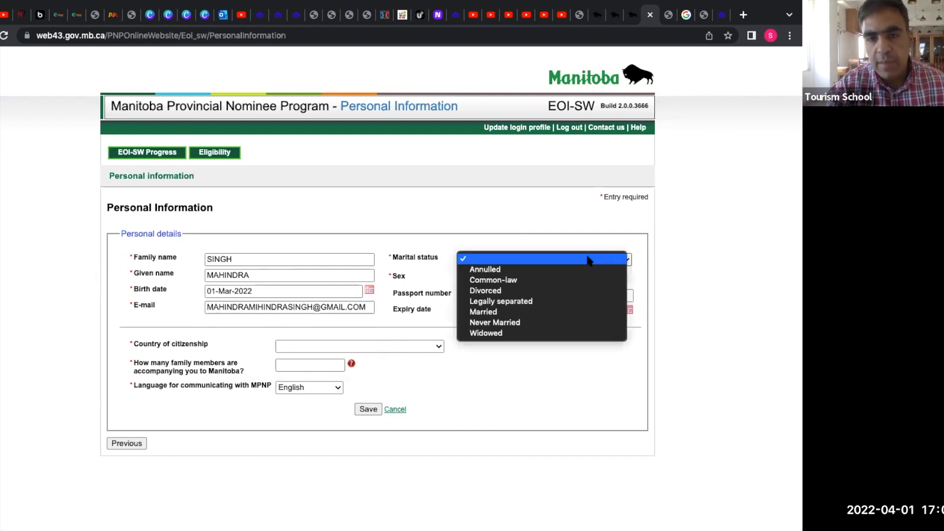
pyautogui.click(546, 322)
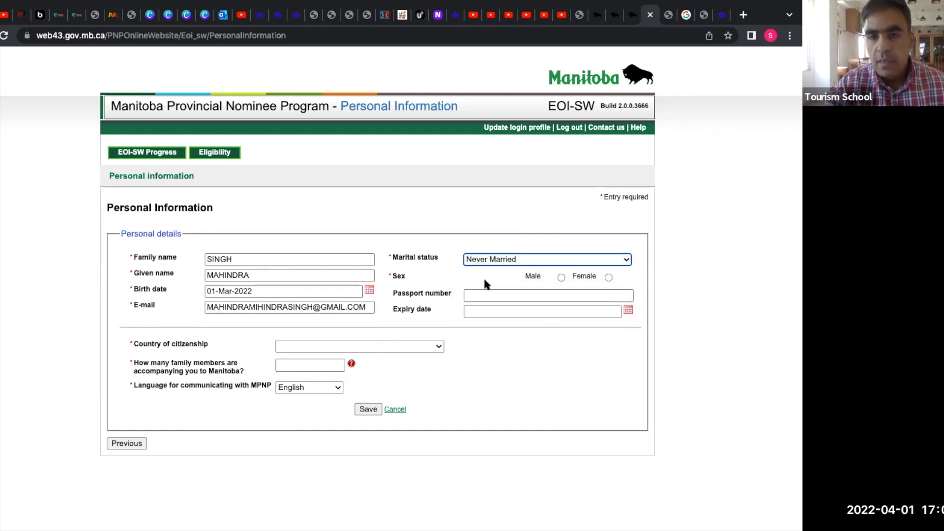
pyautogui.click(561, 278)
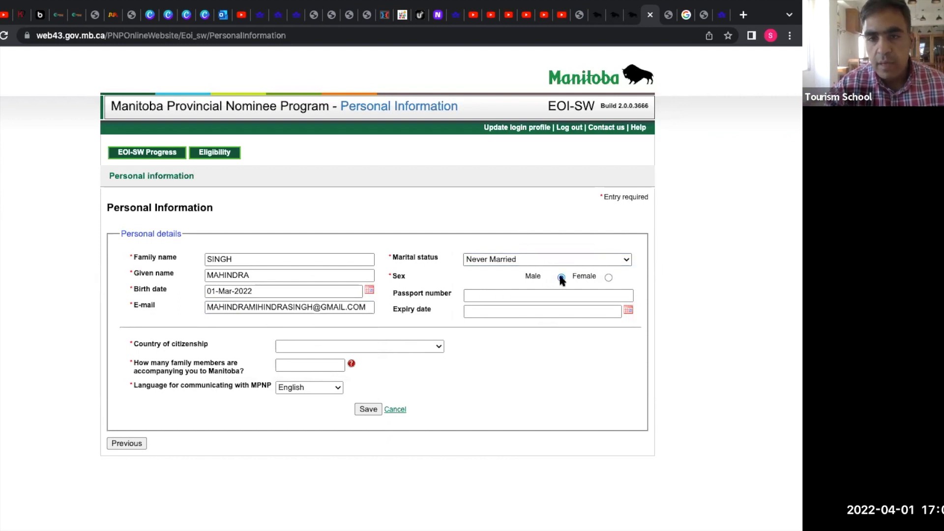
# Enter the passport number and set its expiry date to 01-Apr-2030.
pyautogui.click(574, 294)
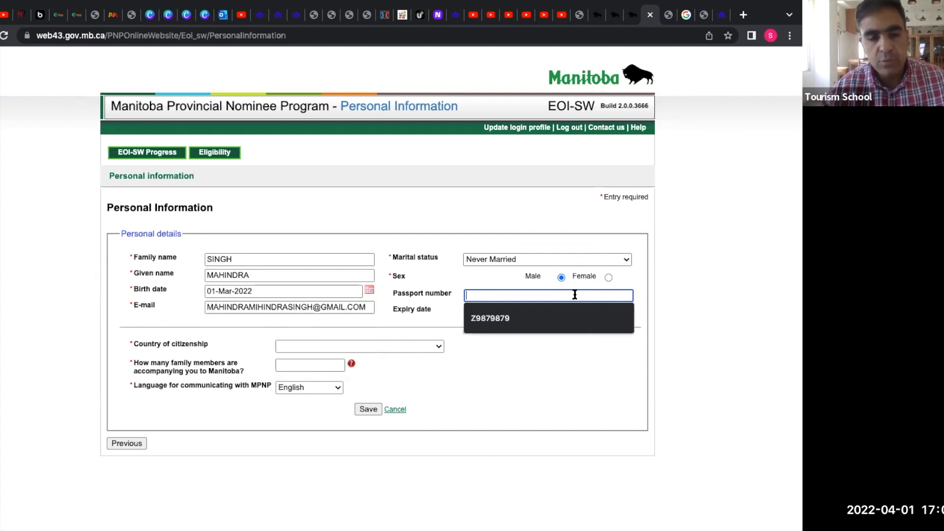
pyautogui.write('A')
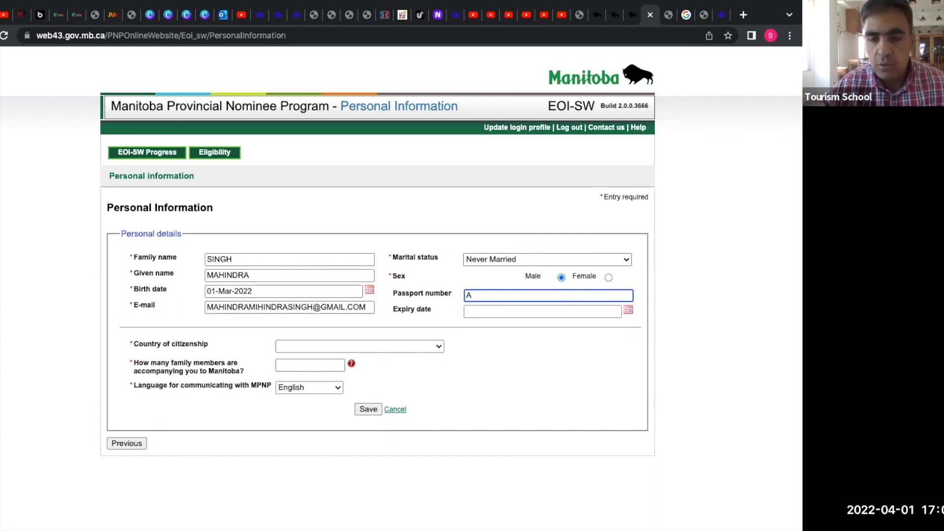
pyautogui.write('1')
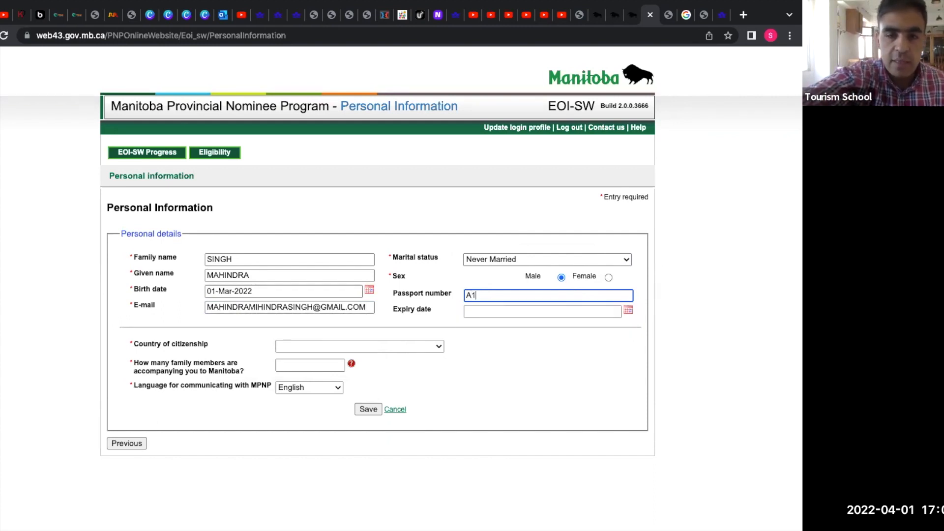
pyautogui.write('234567')
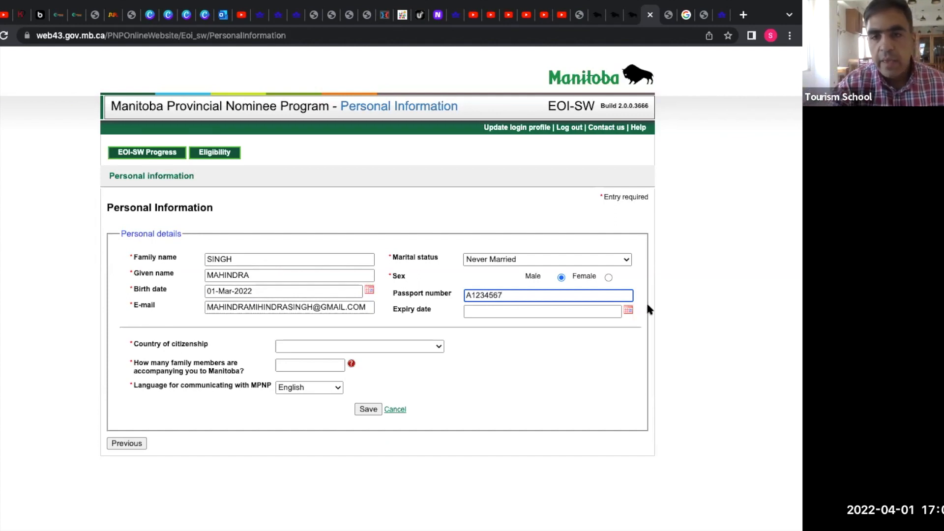
pyautogui.click(632, 310)
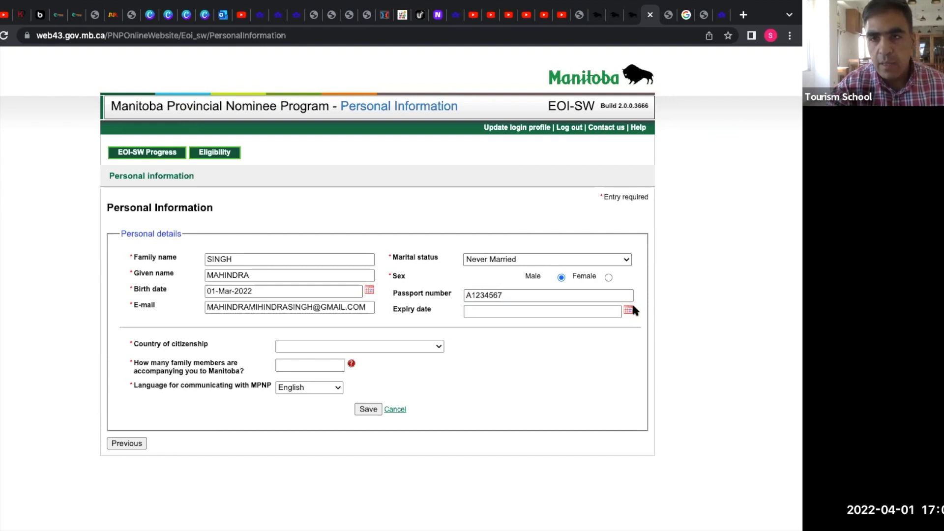
pyautogui.click(629, 310)
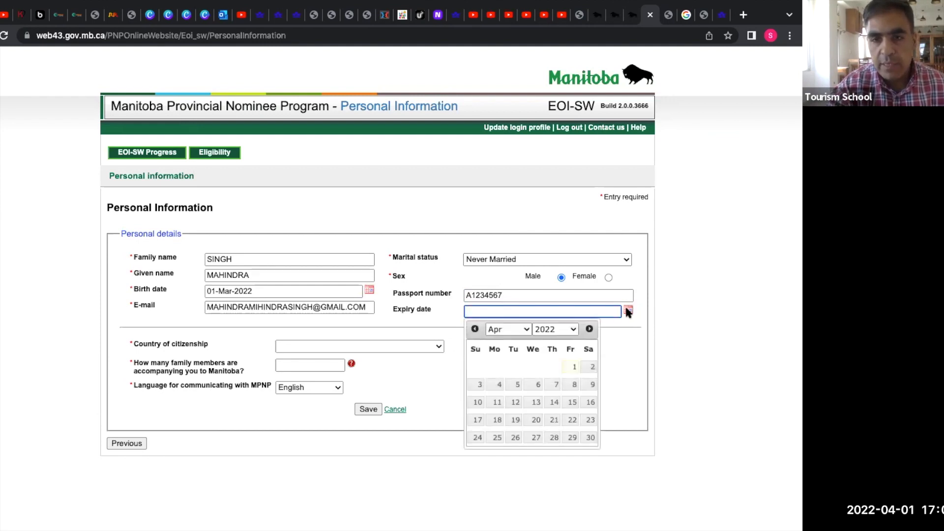
pyautogui.click(574, 329)
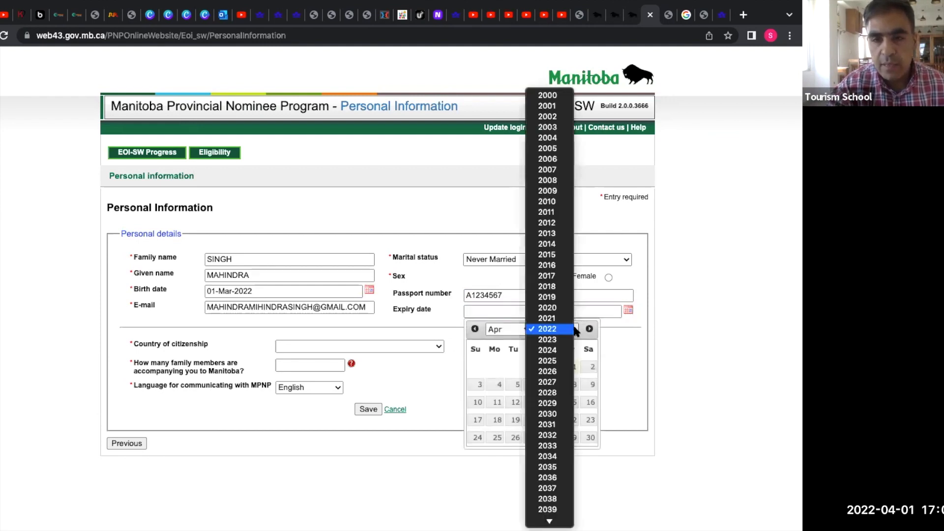
pyautogui.click(551, 413)
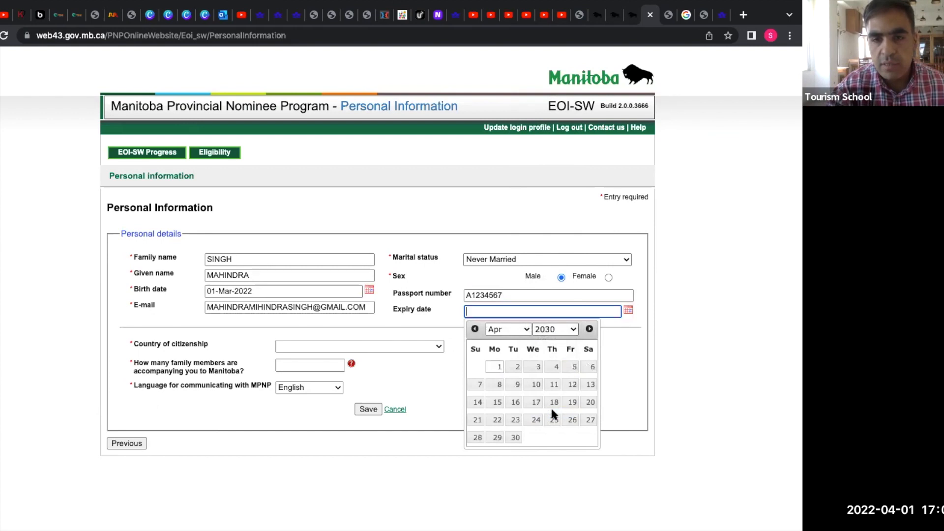
pyautogui.click(491, 370)
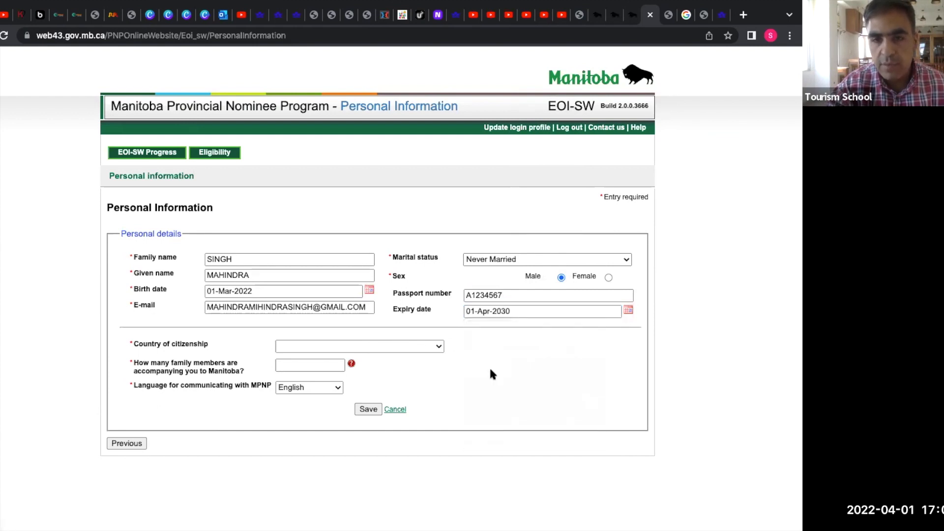
# Choose India as the country of citizenship.
pyautogui.click(429, 346)
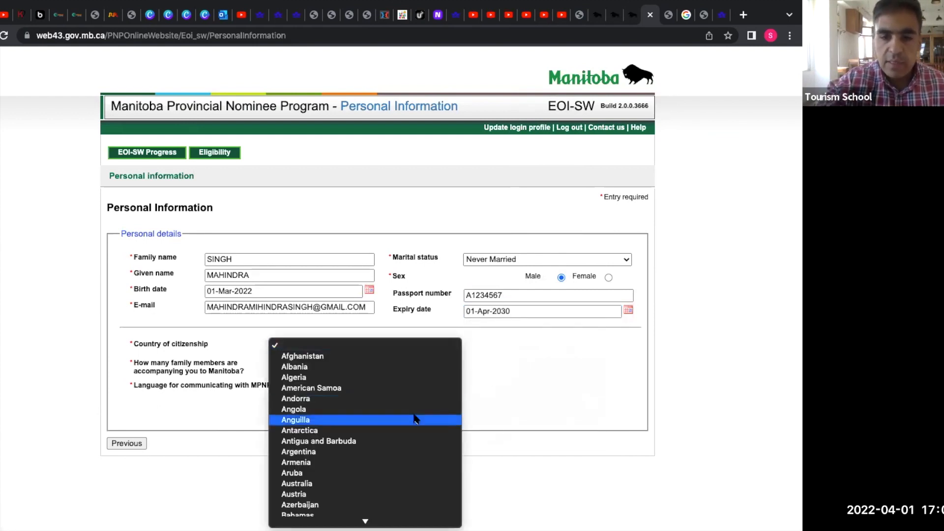
pyautogui.scroll(-10, 415, 419)
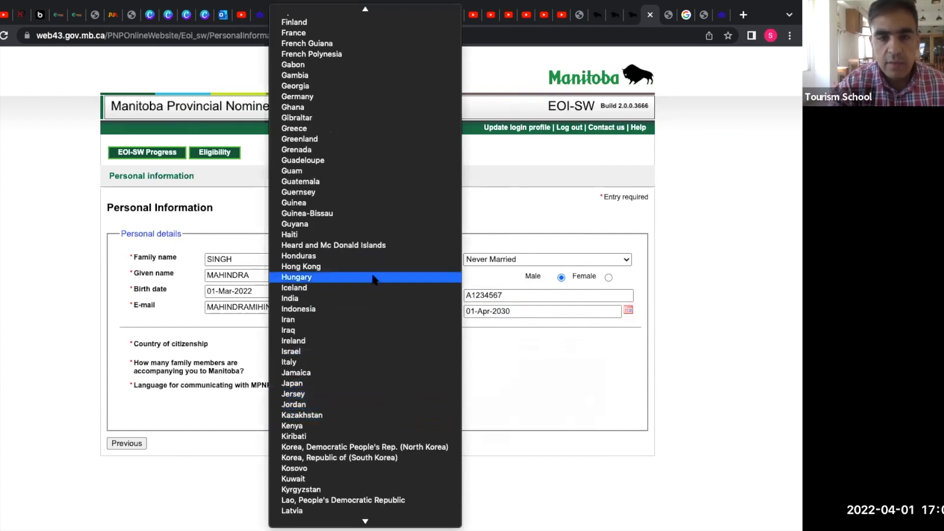
pyautogui.click(357, 297)
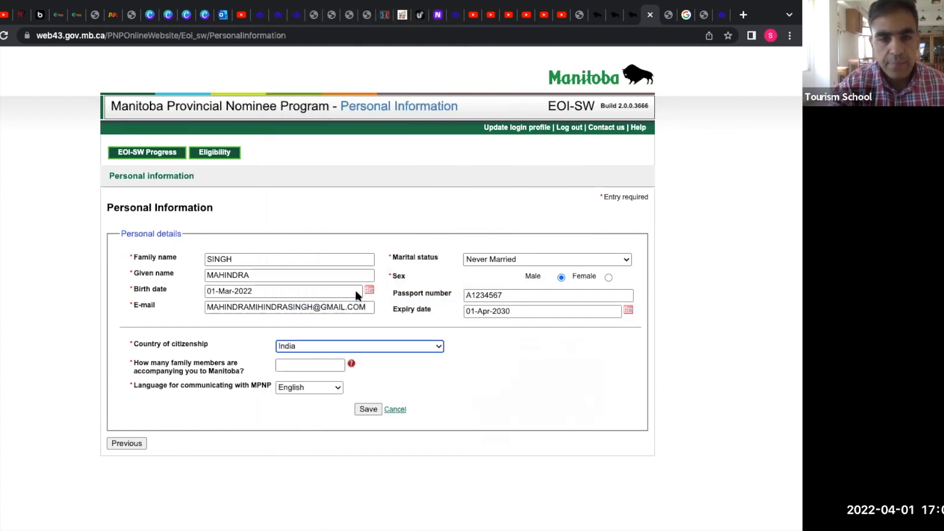
# Enter 0 accompanying family members, keep English as language, and save the page.
pyautogui.click(309, 367)
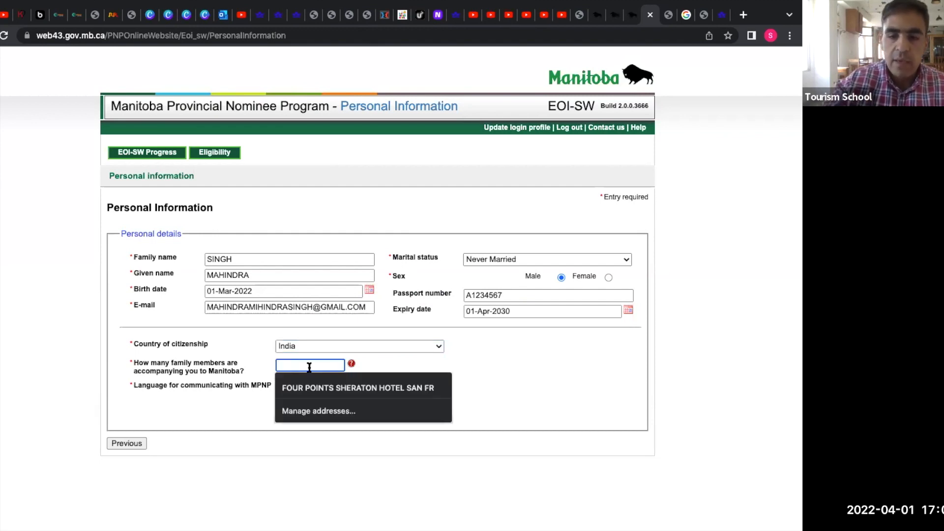
pyautogui.write('0')
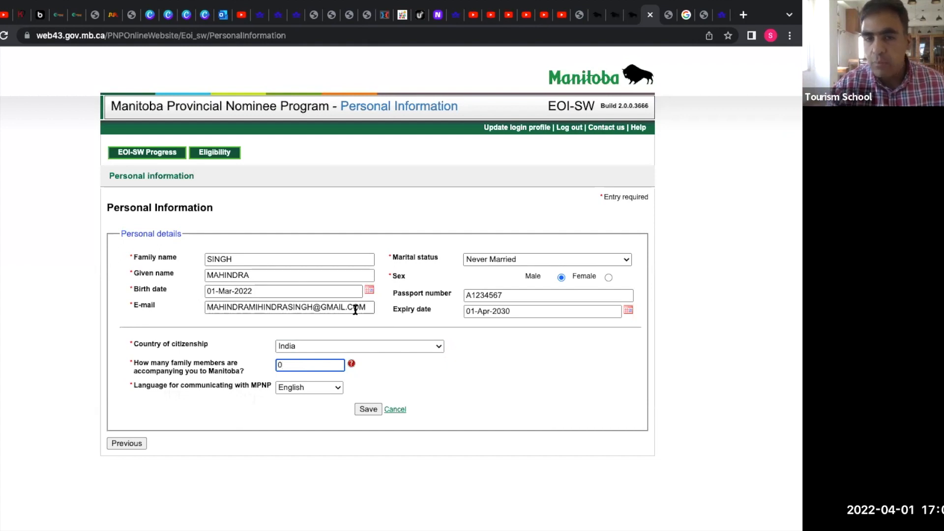
pyautogui.click(332, 388)
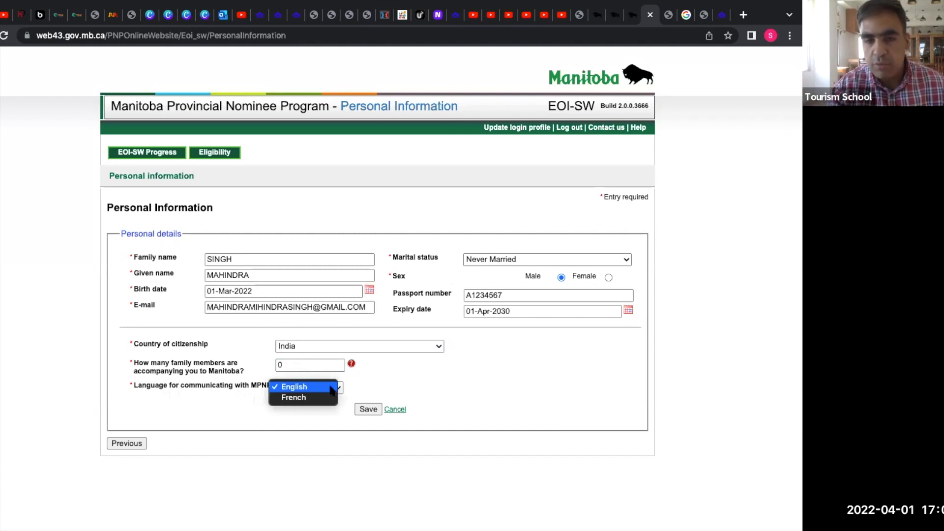
pyautogui.click(452, 370)
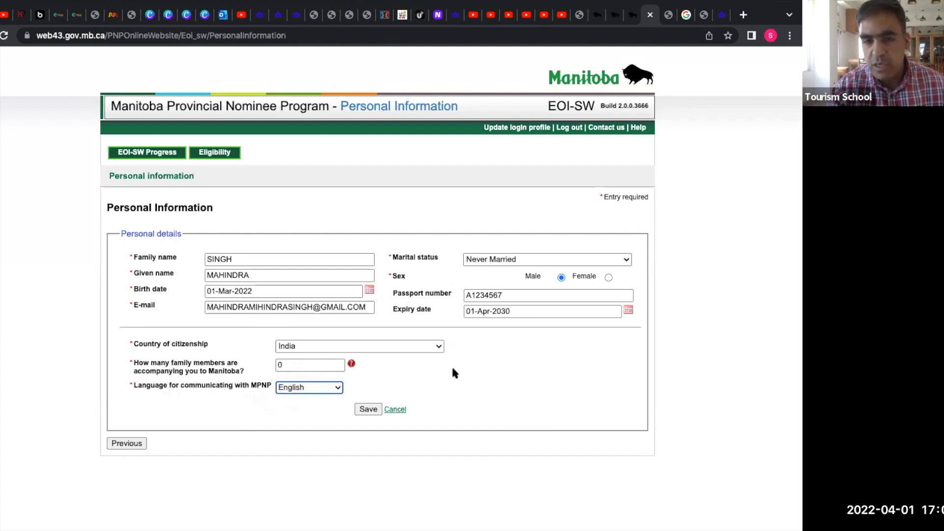
pyautogui.click(370, 413)
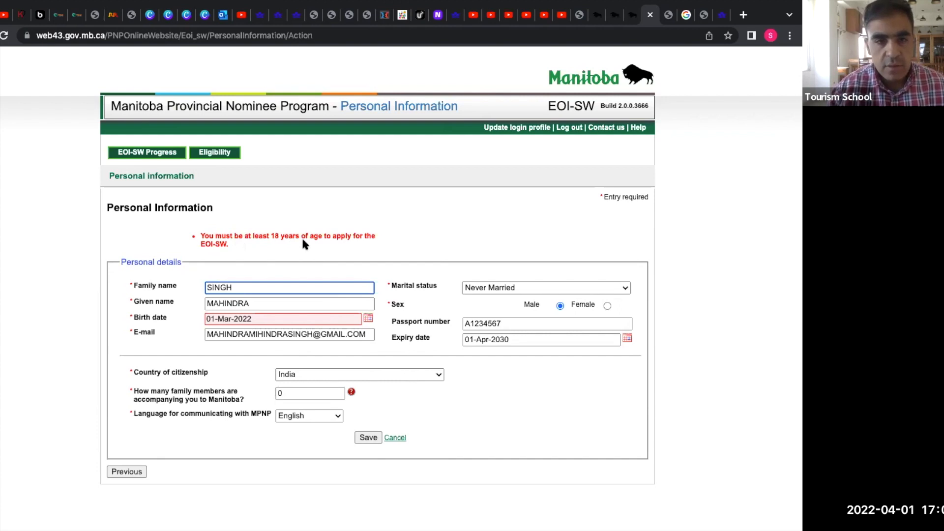
pyautogui.click(369, 319)
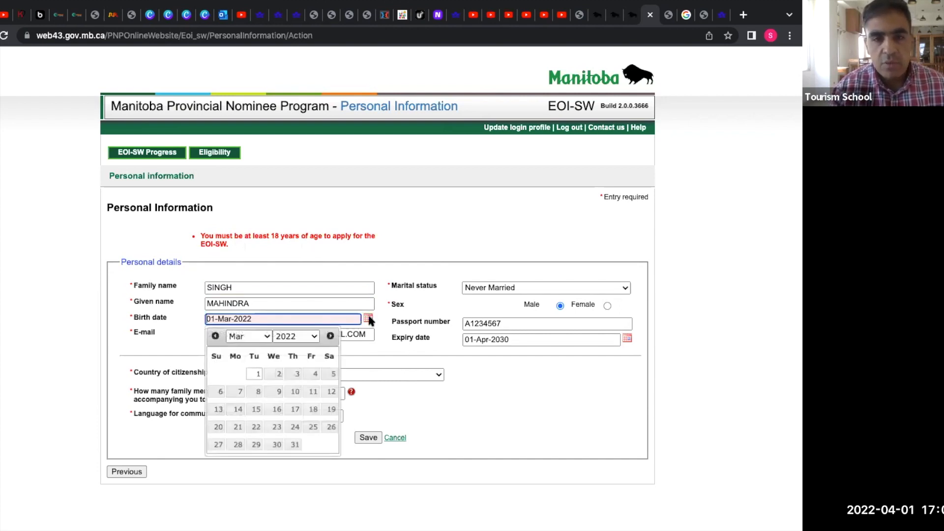
pyautogui.click(315, 337)
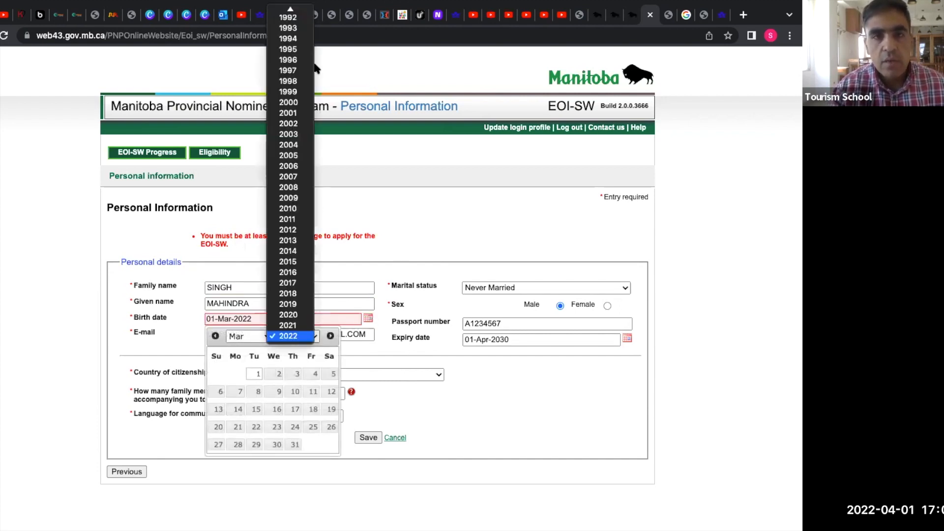
pyautogui.scroll(4, 292, 46)
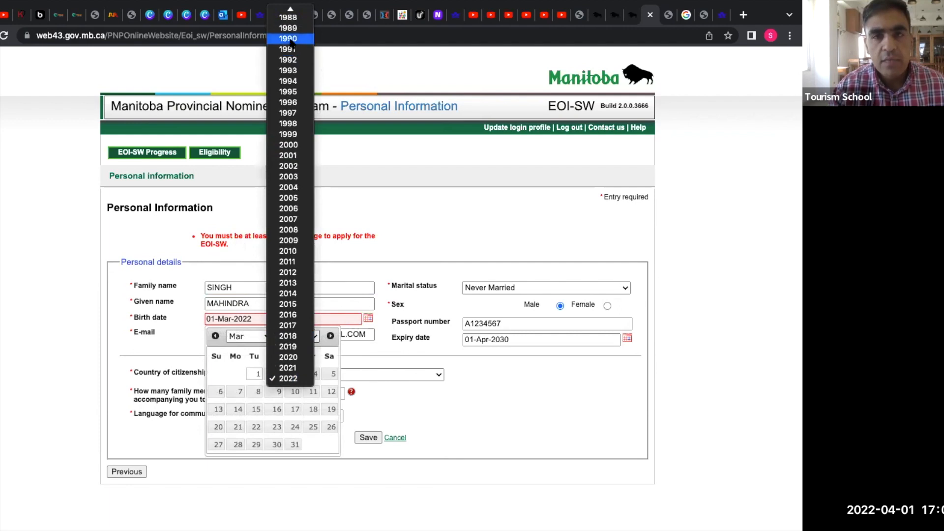
pyautogui.click(291, 39)
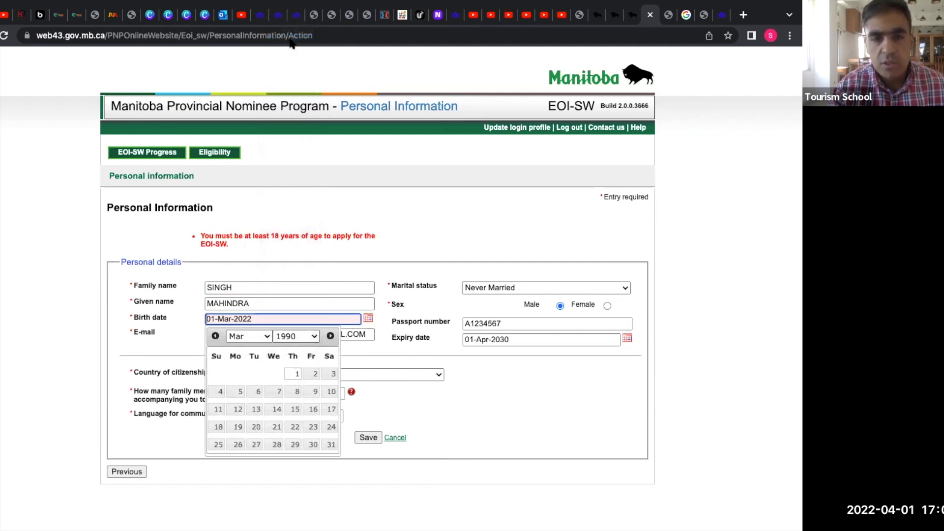
pyautogui.click(440, 392)
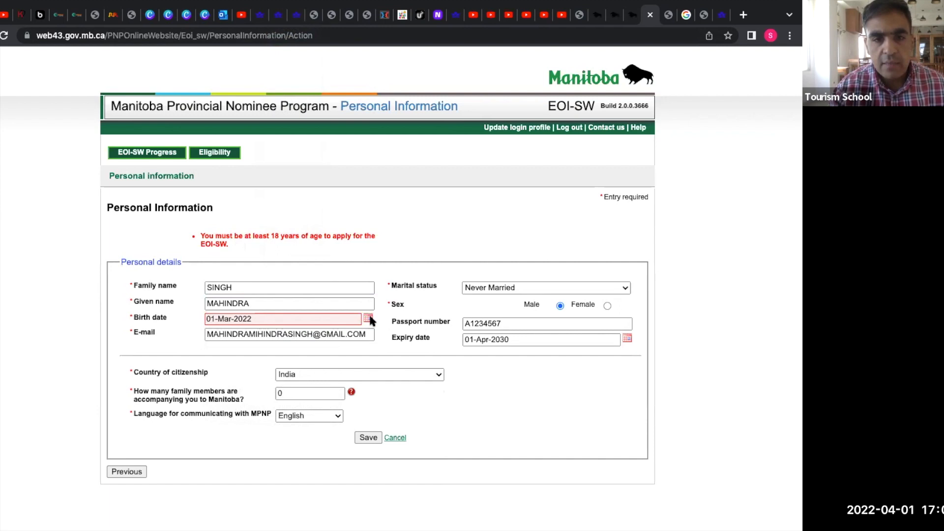
pyautogui.click(351, 318)
pyautogui.press('BackSpace')
pyautogui.press('BackSpace')
pyautogui.press('BackSpace')
pyautogui.press('BackSpace')
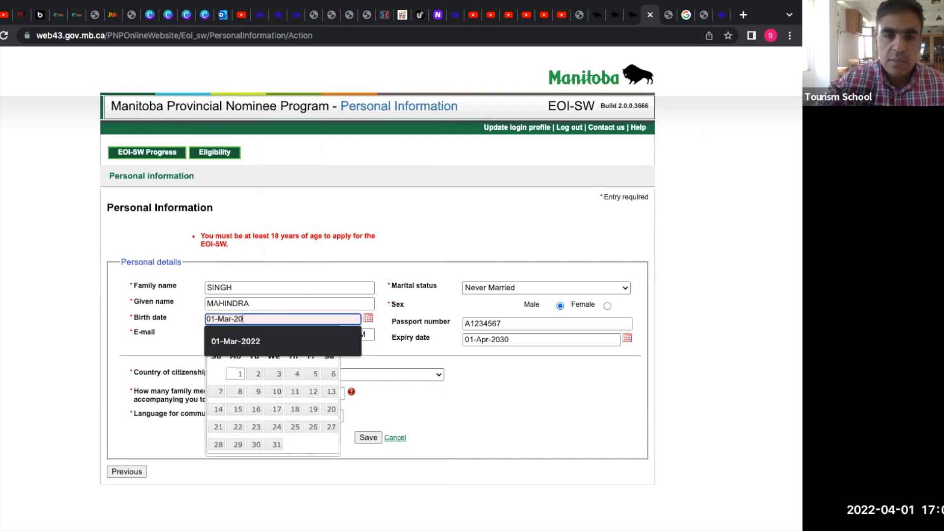
pyautogui.write('1')
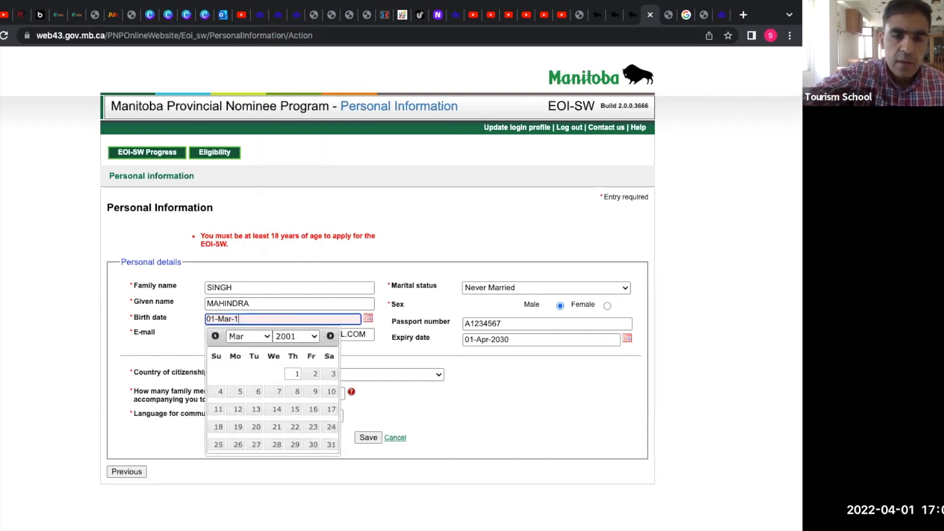
pyautogui.write('990')
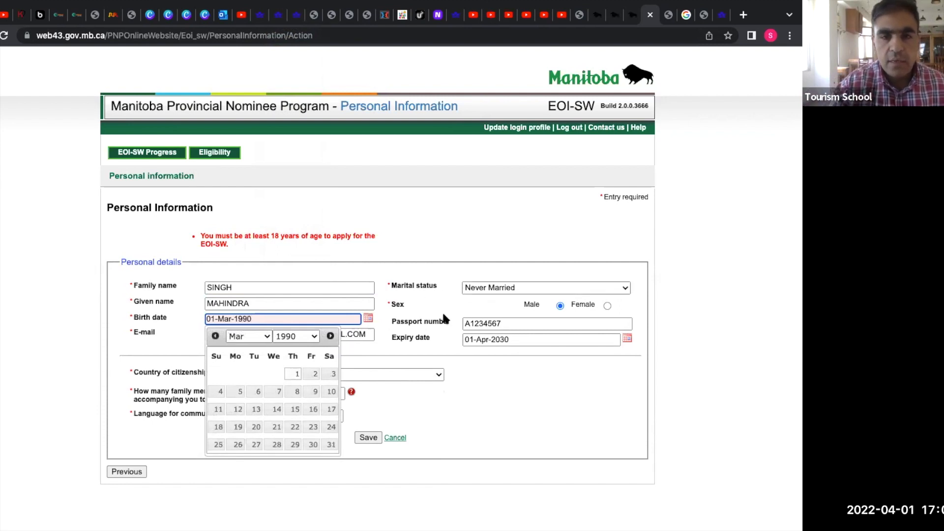
pyautogui.click(432, 394)
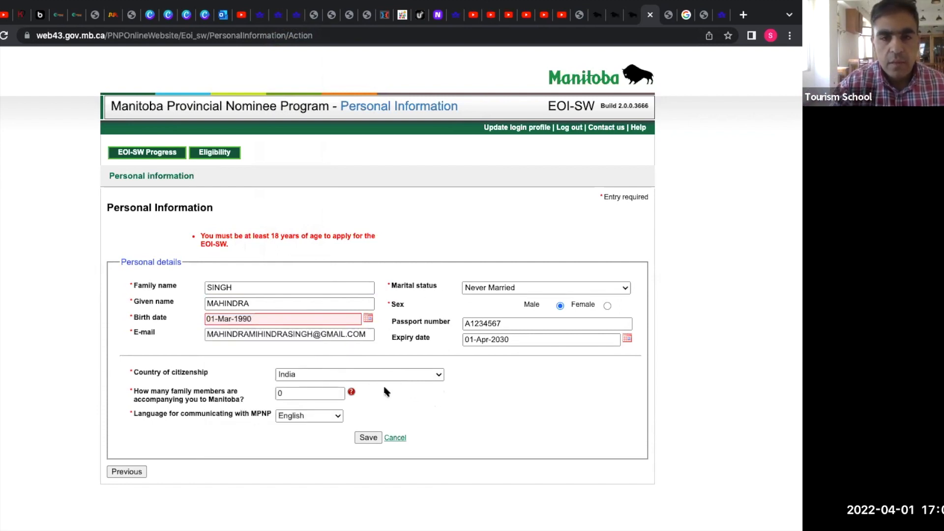
pyautogui.click(369, 438)
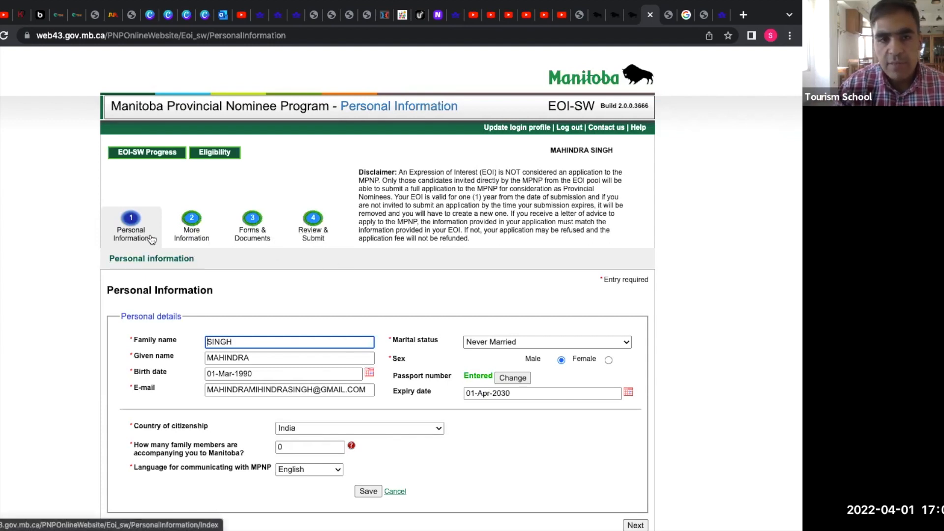
# Save the Personal Information page and advance to the More Information step.
pyautogui.scroll(-1, 201, 363)
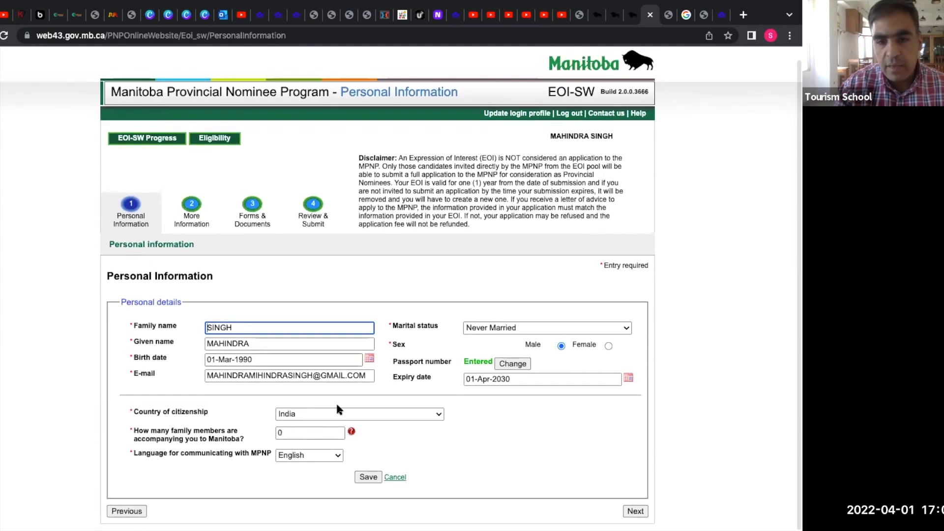
pyautogui.click(368, 478)
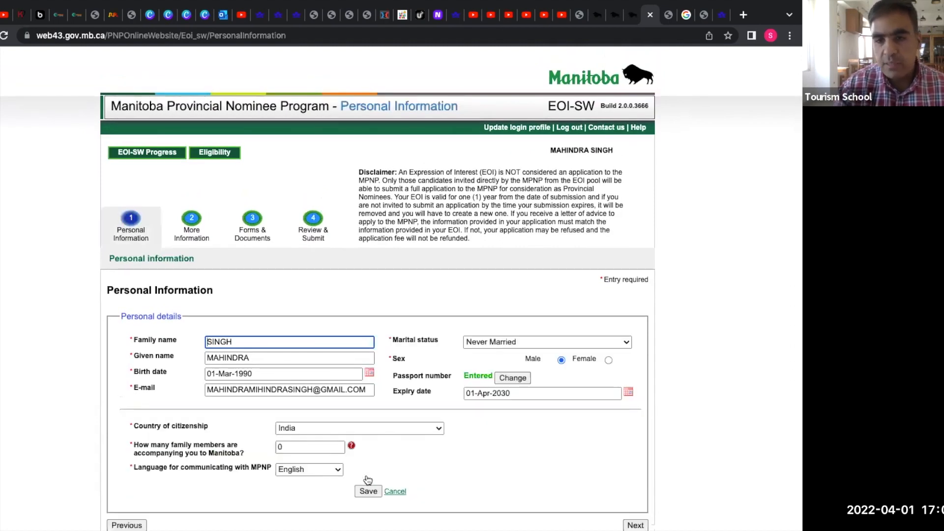
pyautogui.scroll(-1, 368, 480)
pyautogui.click(636, 513)
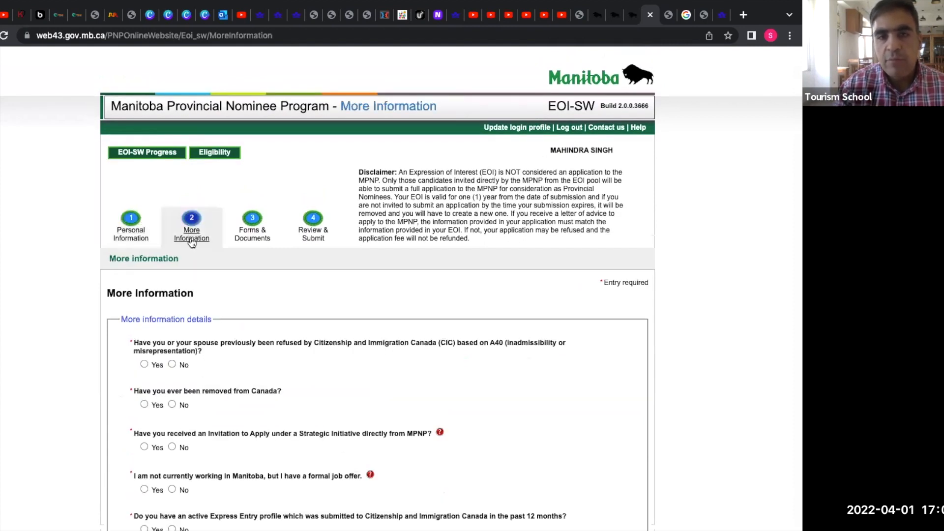
# Answer No to ever being removed from Canada.
pyautogui.scroll(-4, 267, 400)
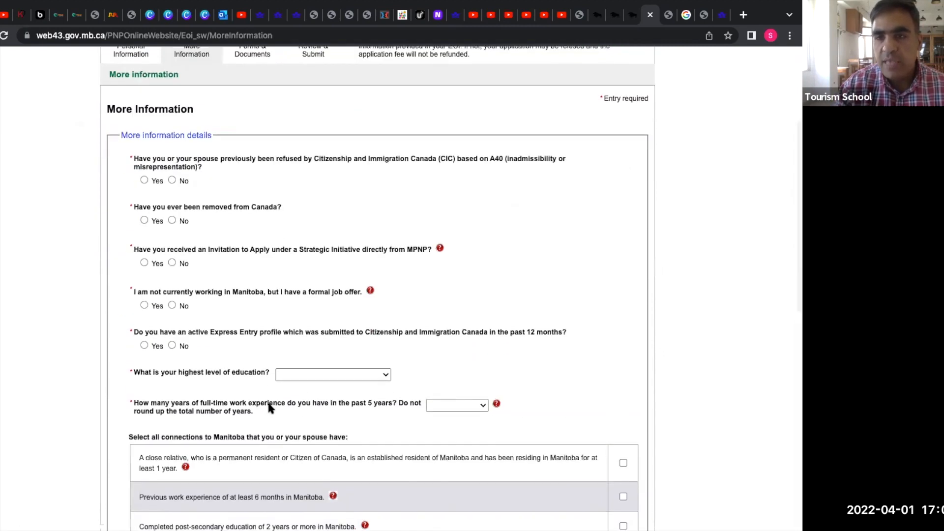
pyautogui.scroll(-7, 268, 407)
pyautogui.scroll(10, 268, 407)
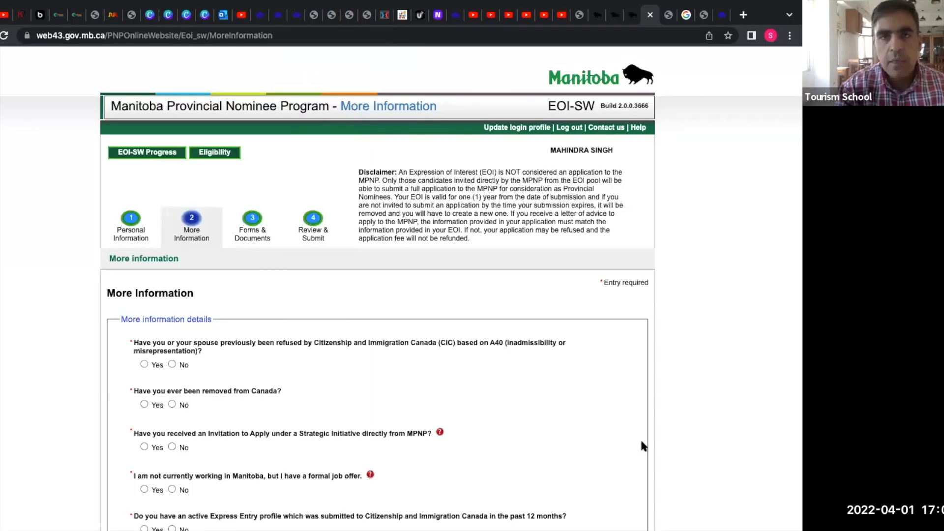
pyautogui.scroll(-4, 642, 442)
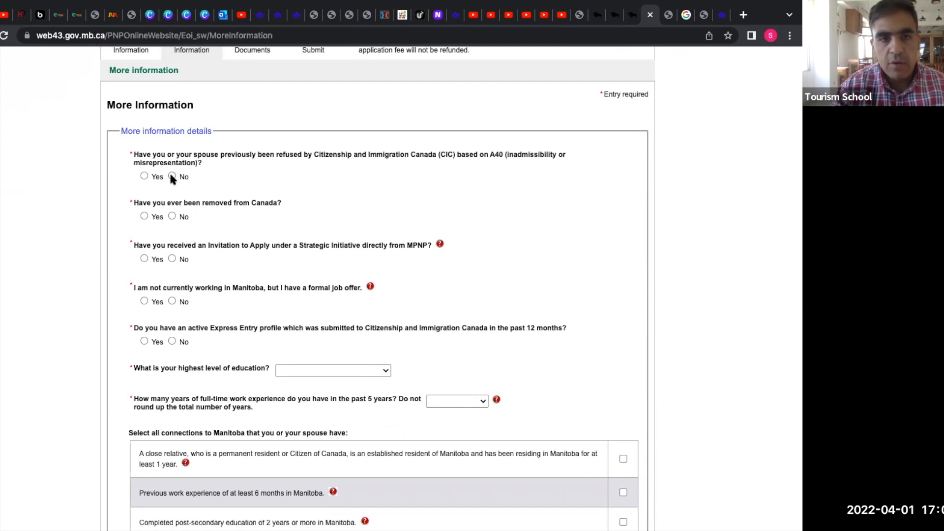
pyautogui.click(172, 217)
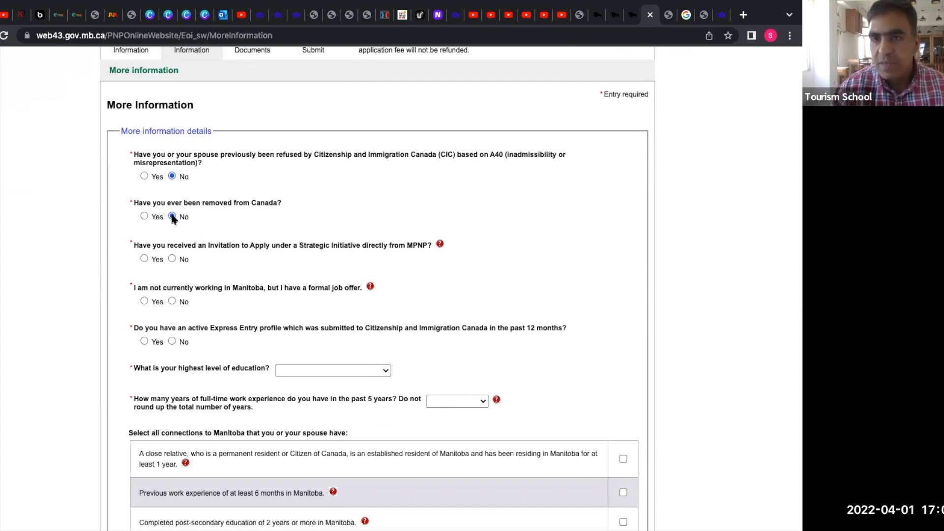
pyautogui.scroll(-2, 172, 219)
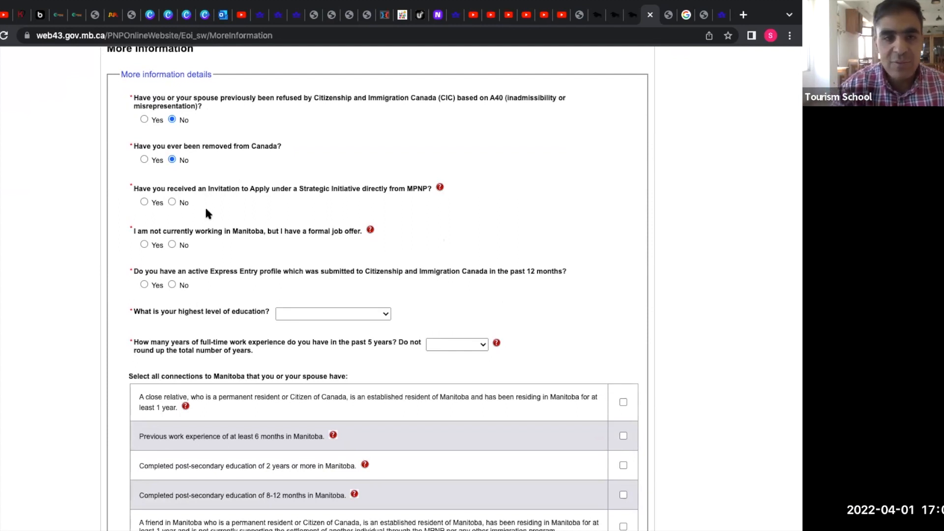
# Scroll down to the Strategic Initiative, job offer and Express Entry questions.
pyautogui.scroll(-3, 169, 202)
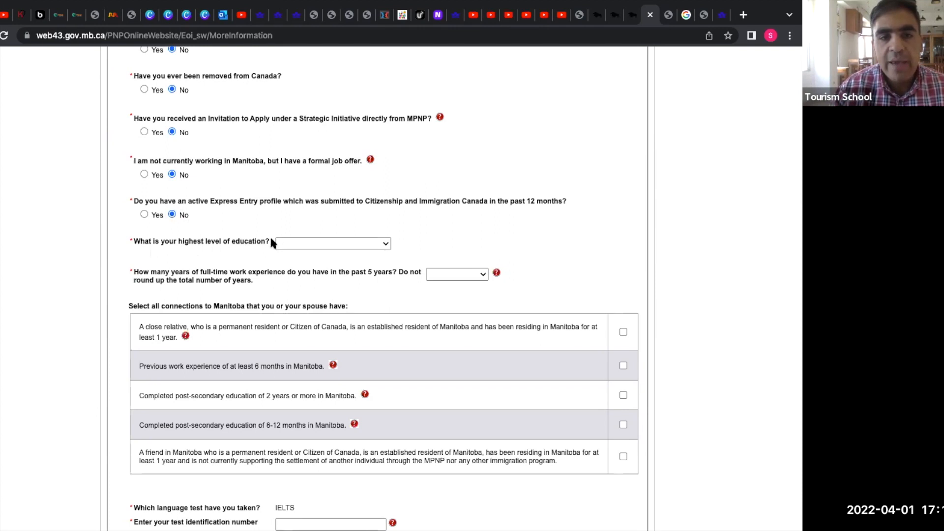
# Choose Master's degree as the highest level of education on the More Information page.
pyautogui.click(324, 245)
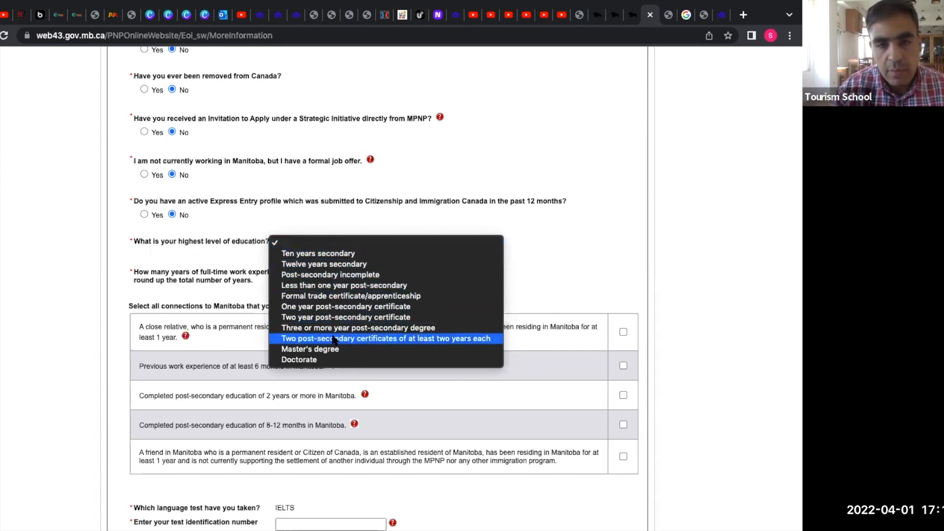
pyautogui.click(327, 353)
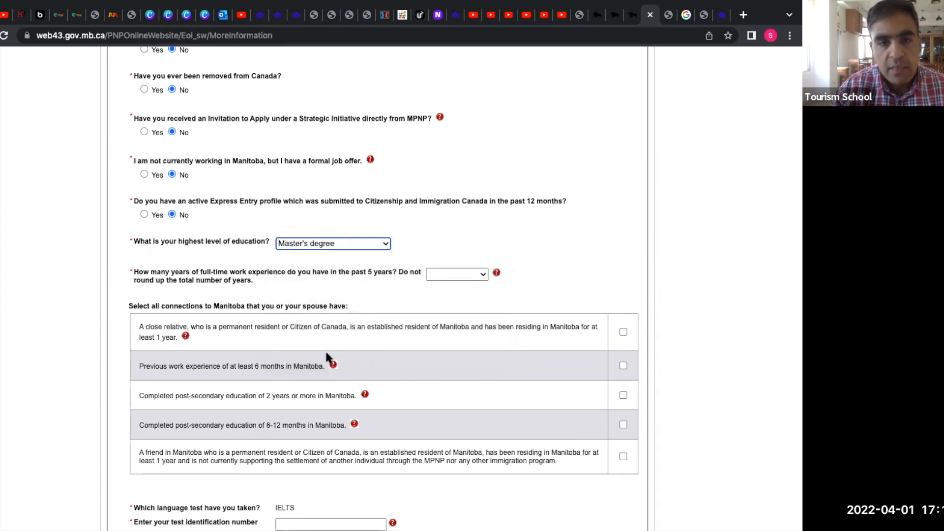
pyautogui.scroll(-2, 326, 355)
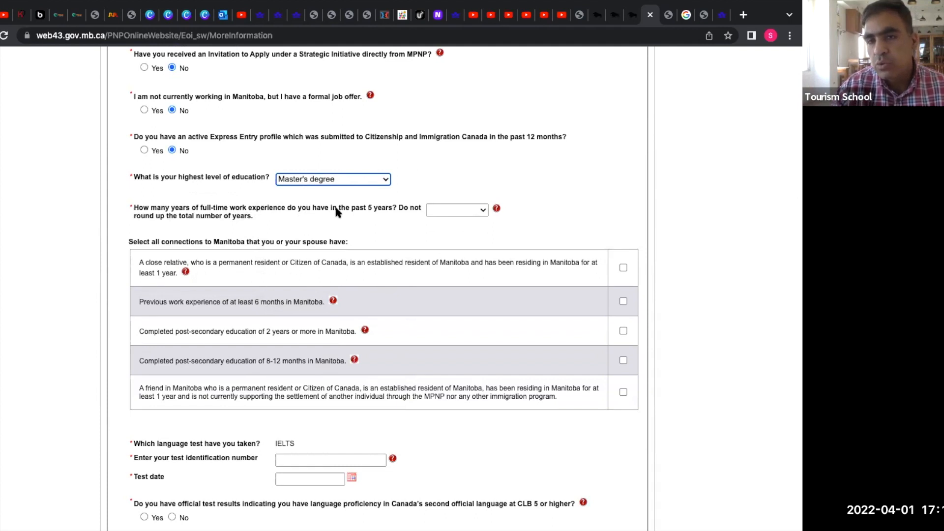
pyautogui.click(485, 212)
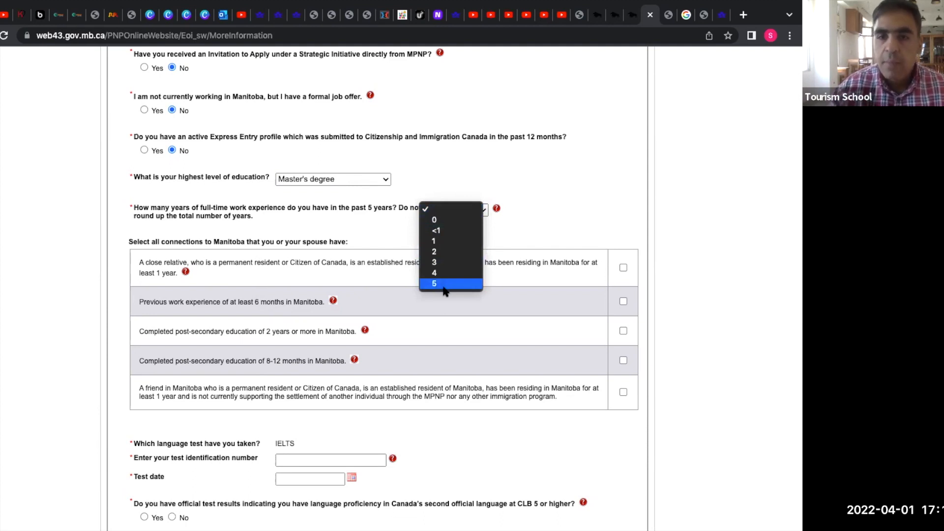
# Record 3 years of full-time work experience and tick 'A friend in Manitoba' as the connection.
pyautogui.click(437, 263)
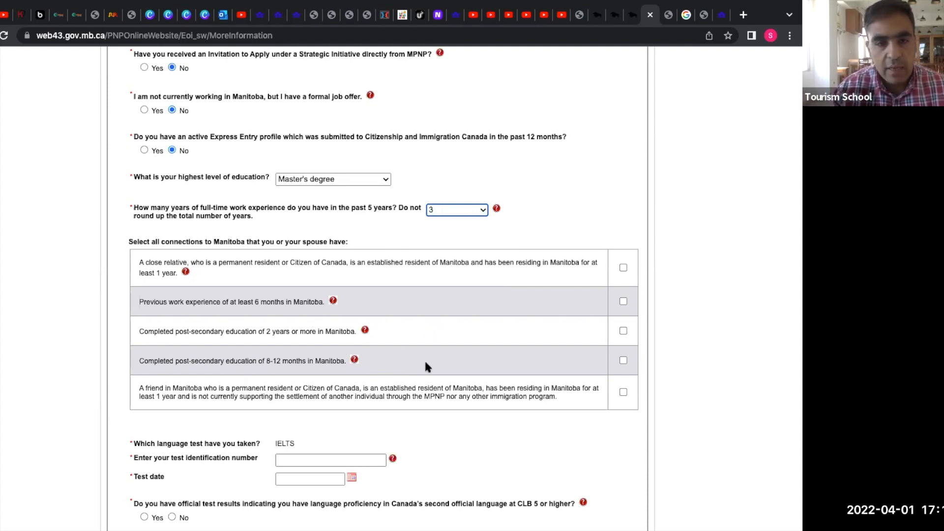
pyautogui.scroll(-1, 426, 366)
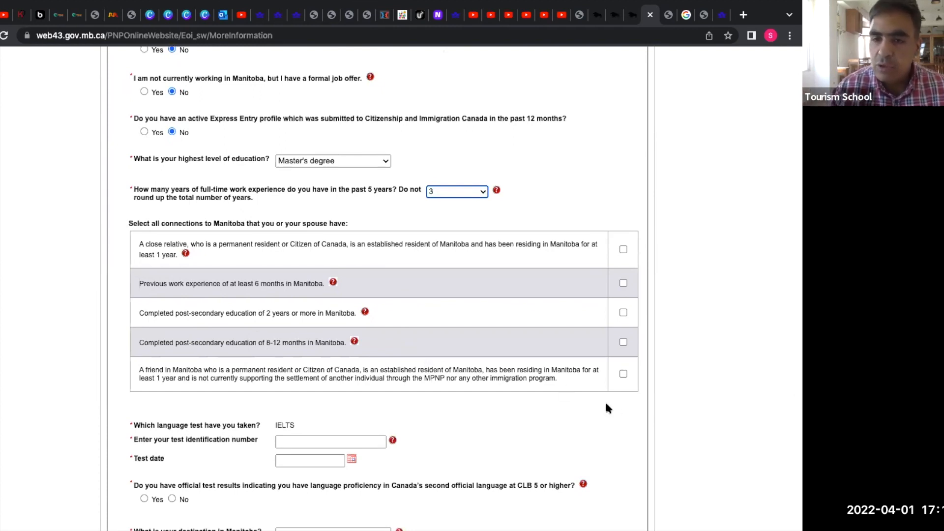
pyautogui.click(623, 373)
pyautogui.scroll(-3, 623, 376)
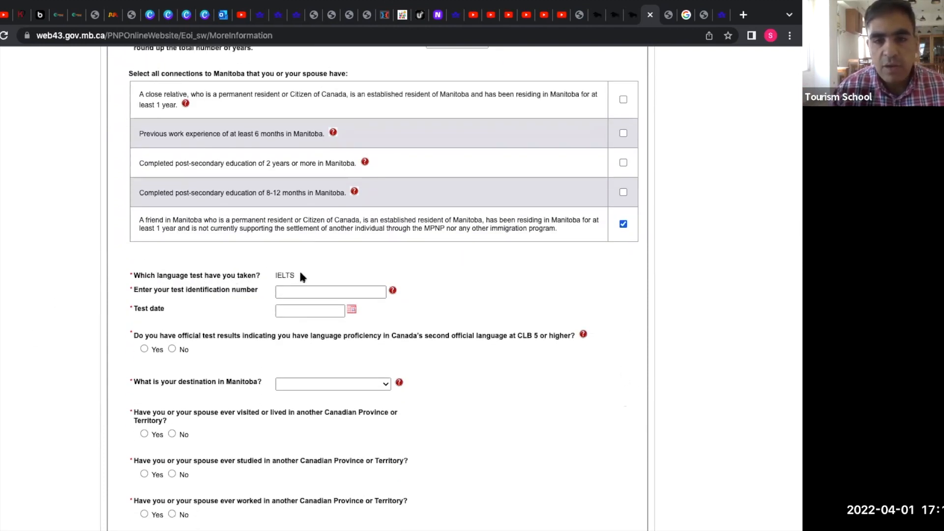
pyautogui.scroll(-1, 300, 273)
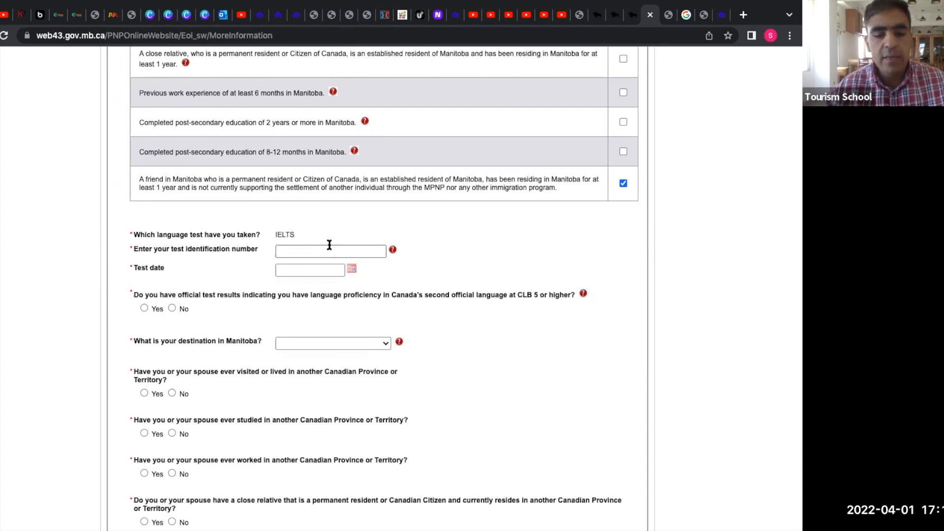
# Enter the IELTS test identification number.
pyautogui.press('Down')
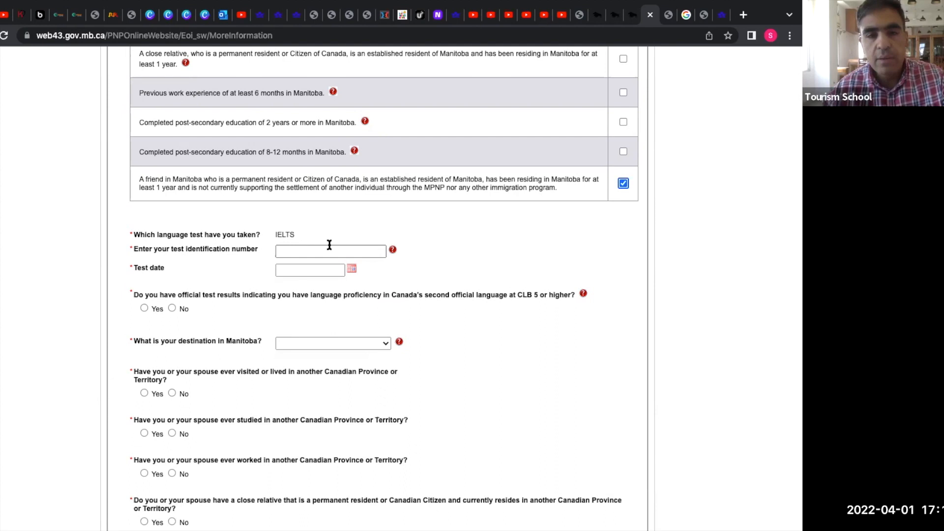
pyautogui.click(329, 245)
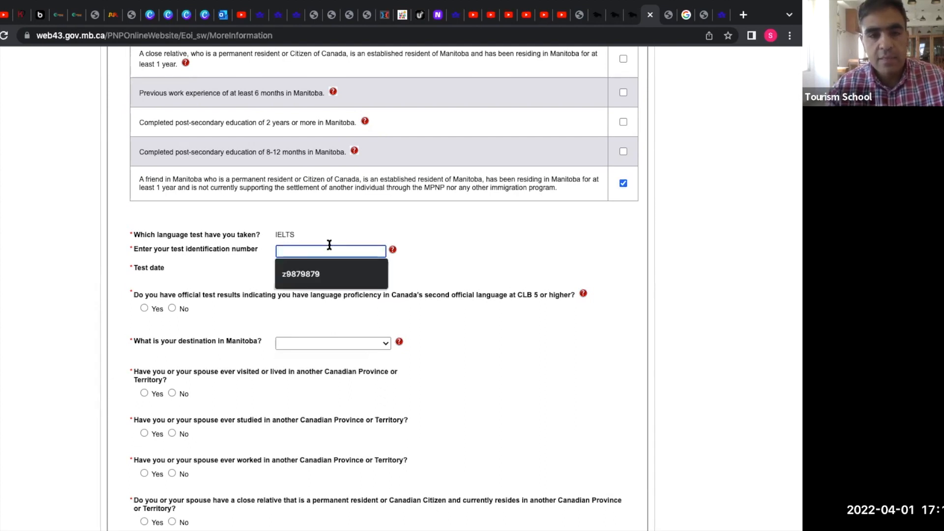
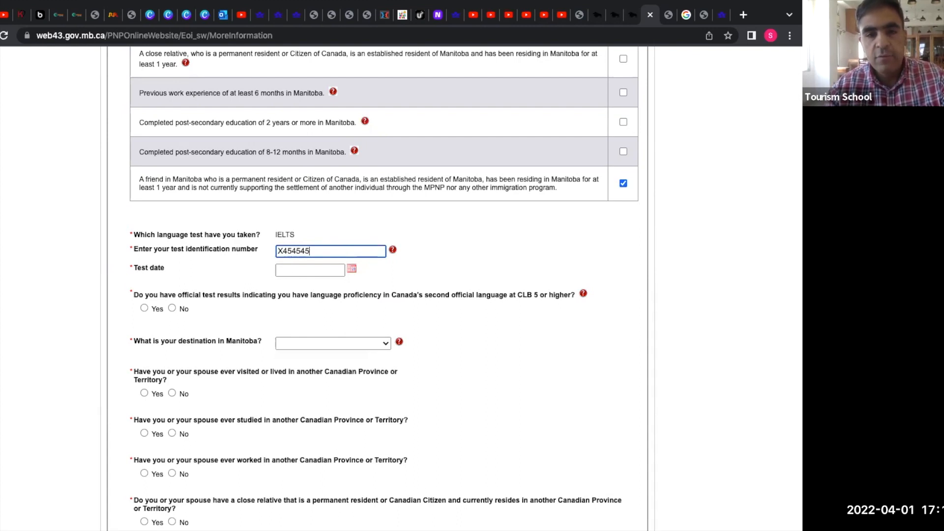
# Set the IELTS test date to 03-Feb-2022 using the calendar.
pyautogui.click(352, 270)
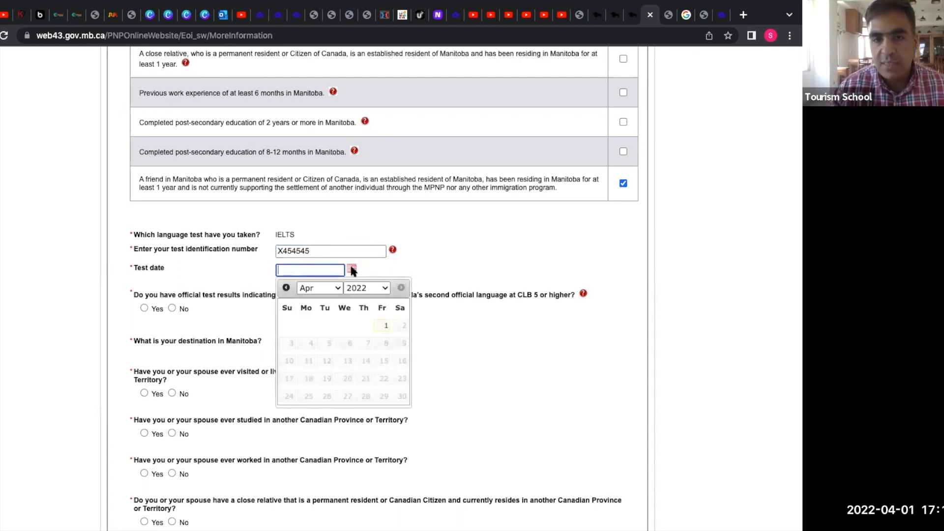
pyautogui.click(337, 288)
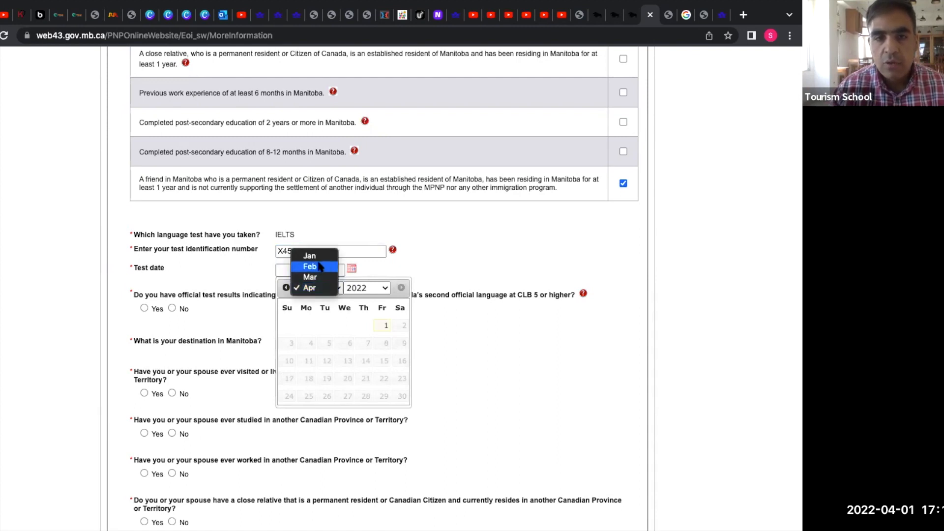
pyautogui.click(319, 267)
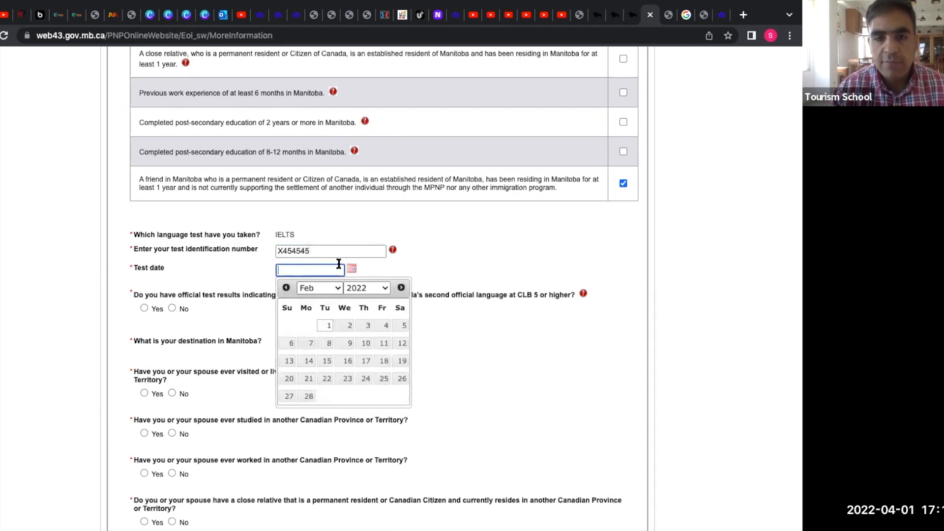
pyautogui.click(367, 326)
pyautogui.scroll(-1, 458, 352)
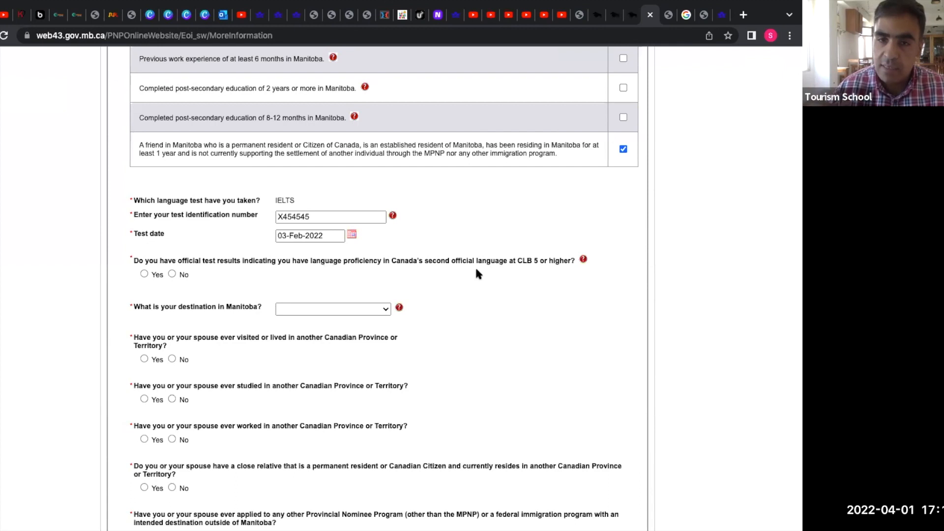
# Answer No to second-language CLB 5 results and choose Baldur as the Manitoba destination.
pyautogui.click(172, 275)
pyautogui.scroll(-2, 172, 275)
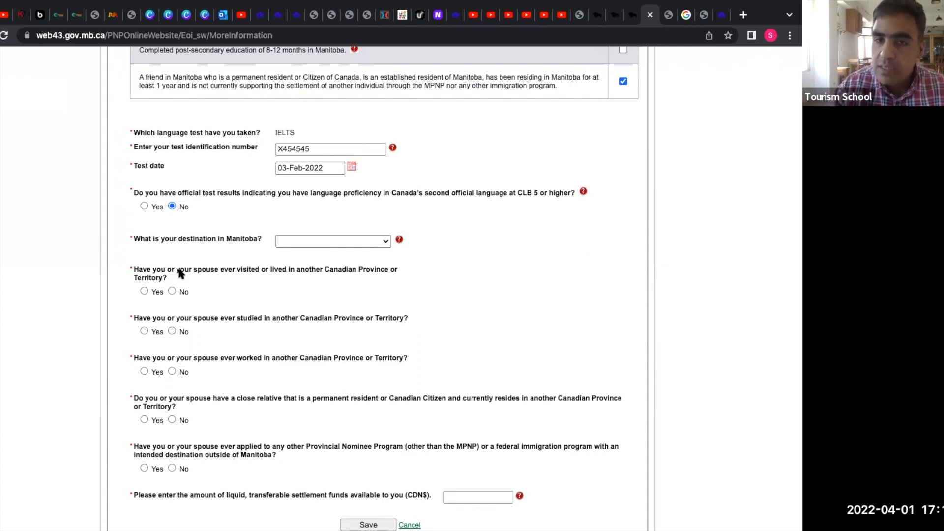
pyautogui.click(383, 243)
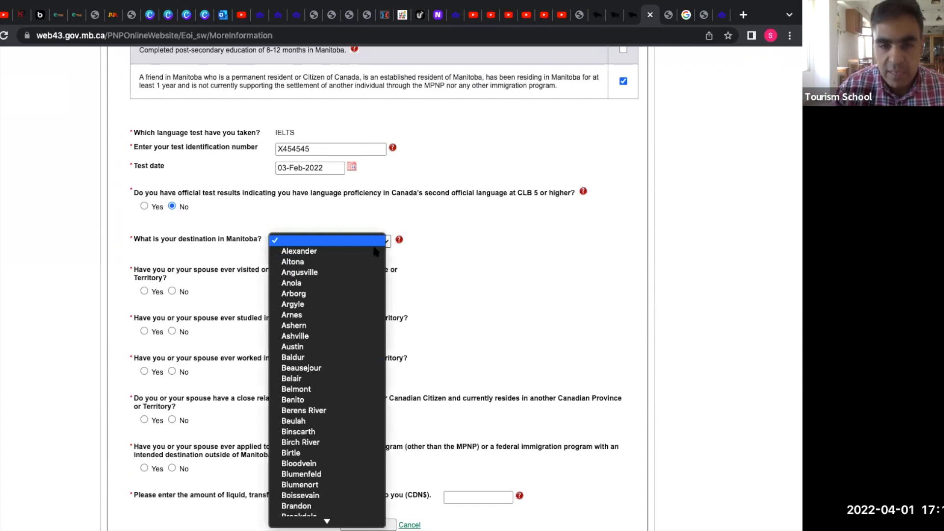
pyautogui.click(343, 358)
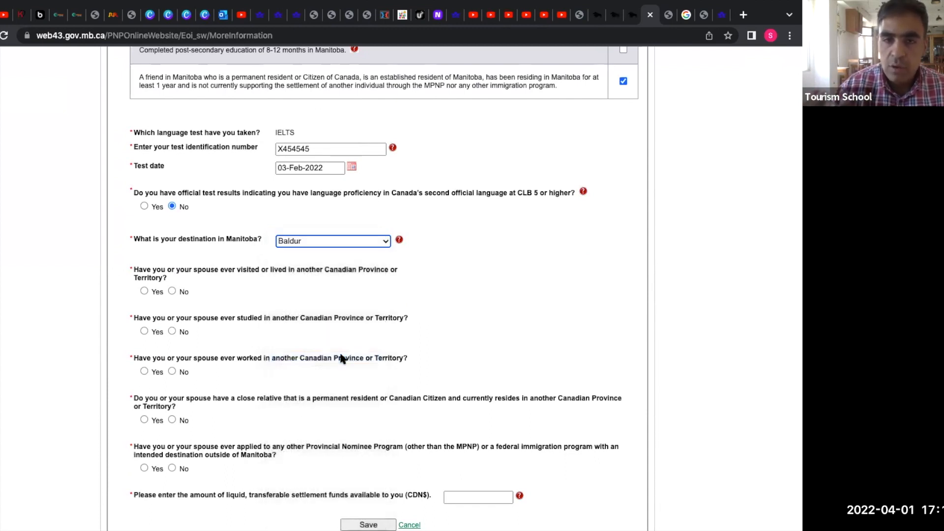
pyautogui.scroll(-1, 343, 357)
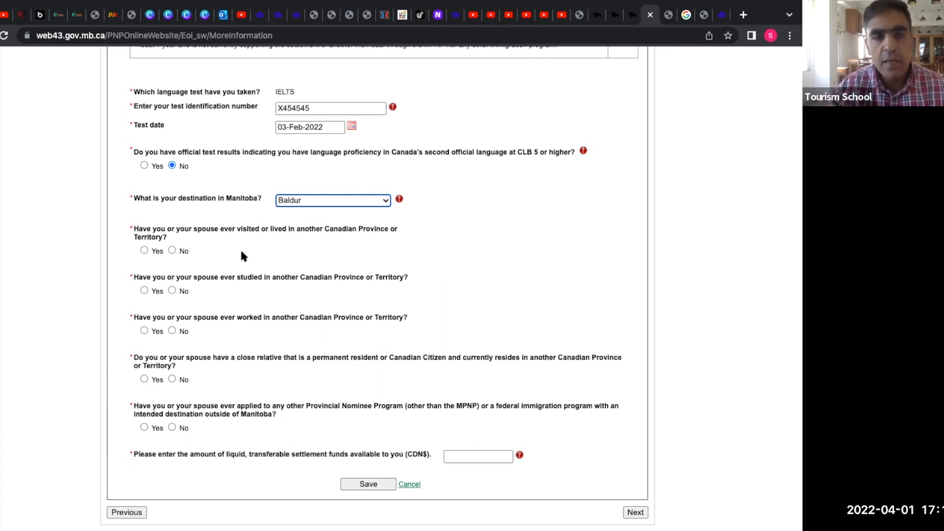
# Answer Yes to visiting another province and No to the studied, worked, relative and other-PNP questions.
pyautogui.rightClick(171, 248)
pyautogui.click(170, 248)
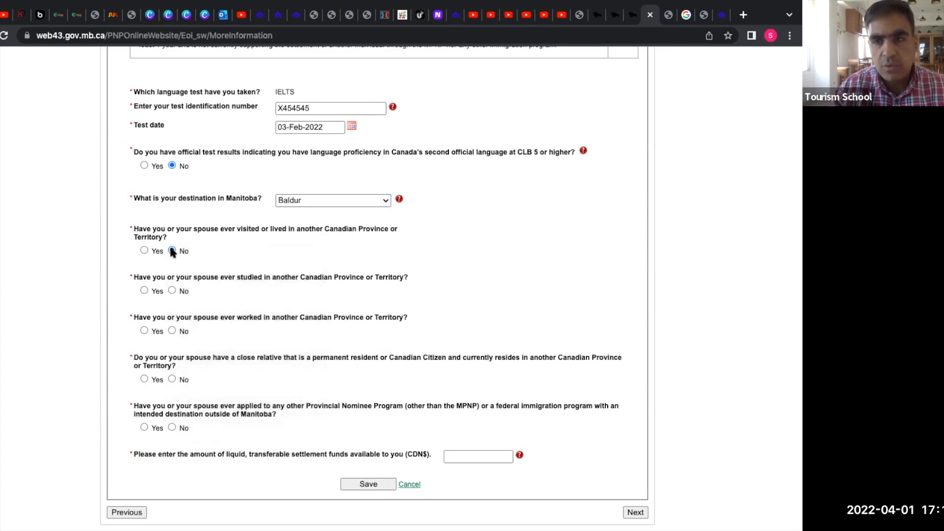
pyautogui.click(144, 251)
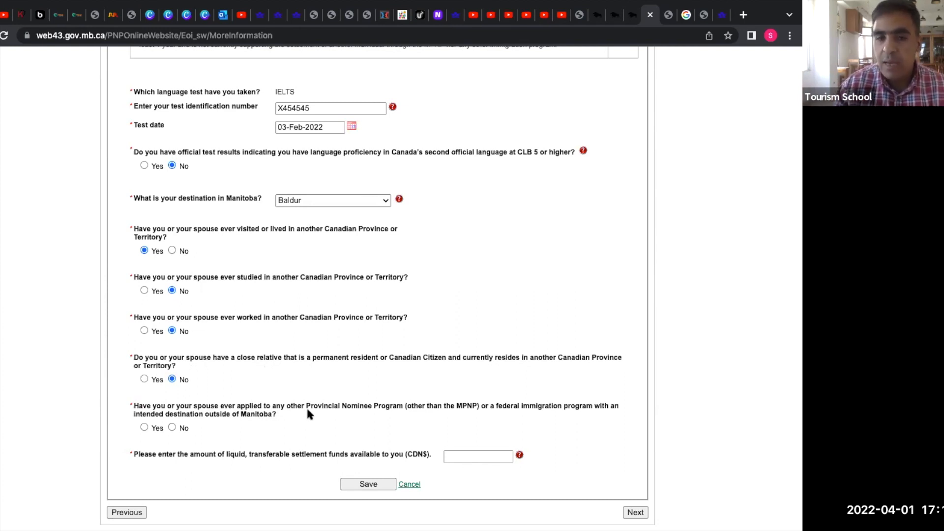
pyautogui.click(173, 427)
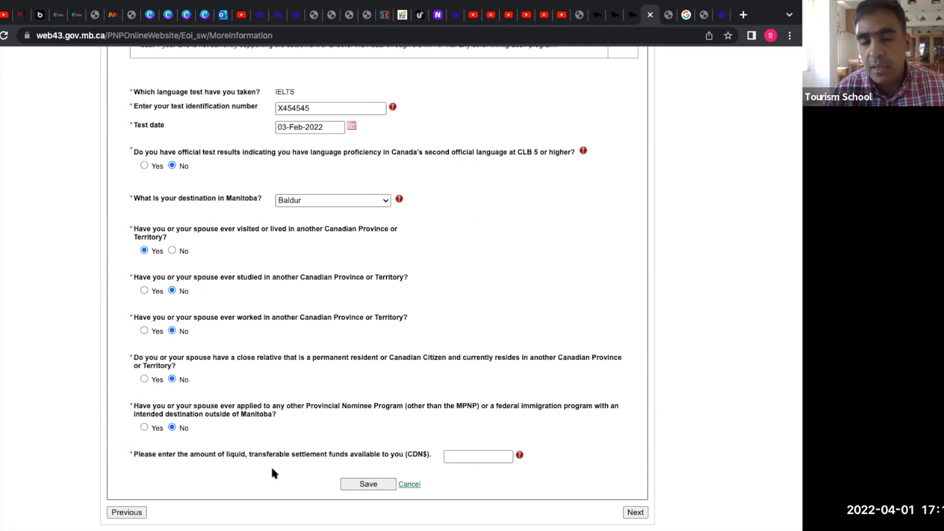
# Enter 55000 as the available settlement funds and save the More Information answers.
pyautogui.click(459, 457)
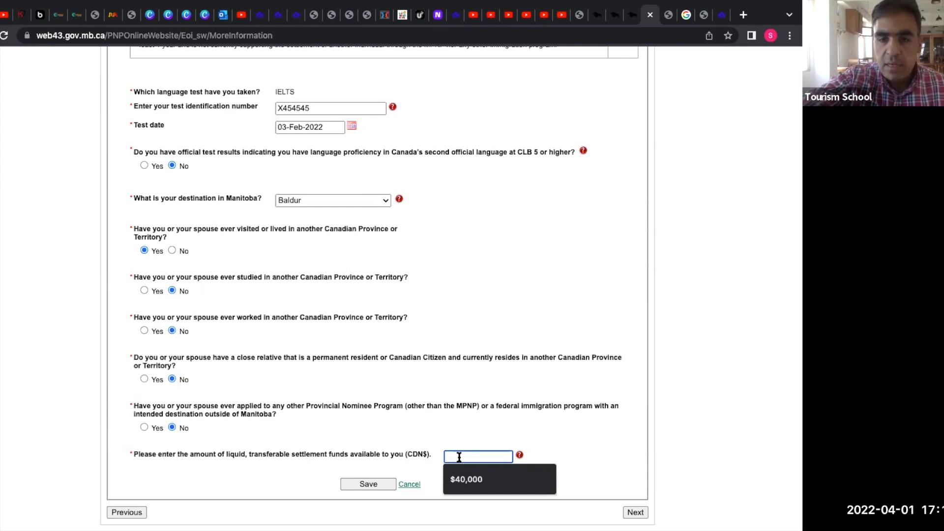
pyautogui.write('55')
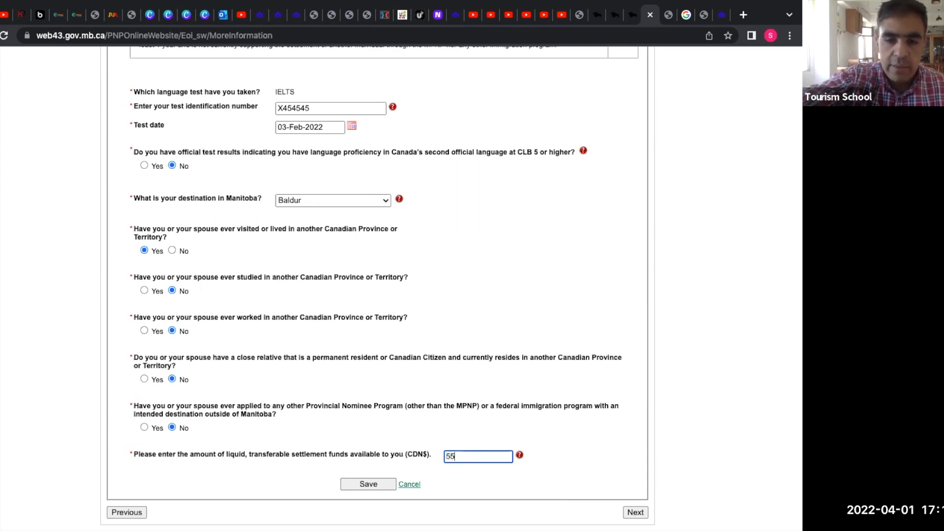
pyautogui.write('000')
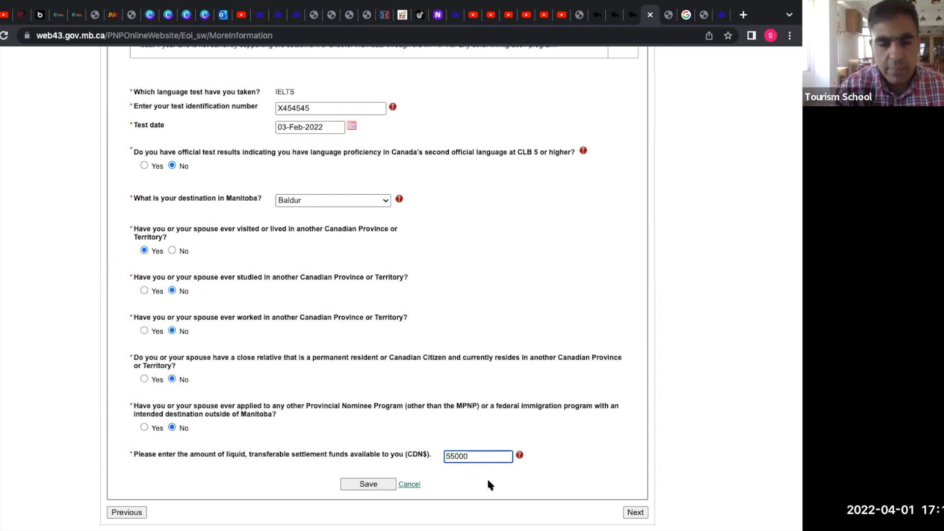
pyautogui.click(362, 485)
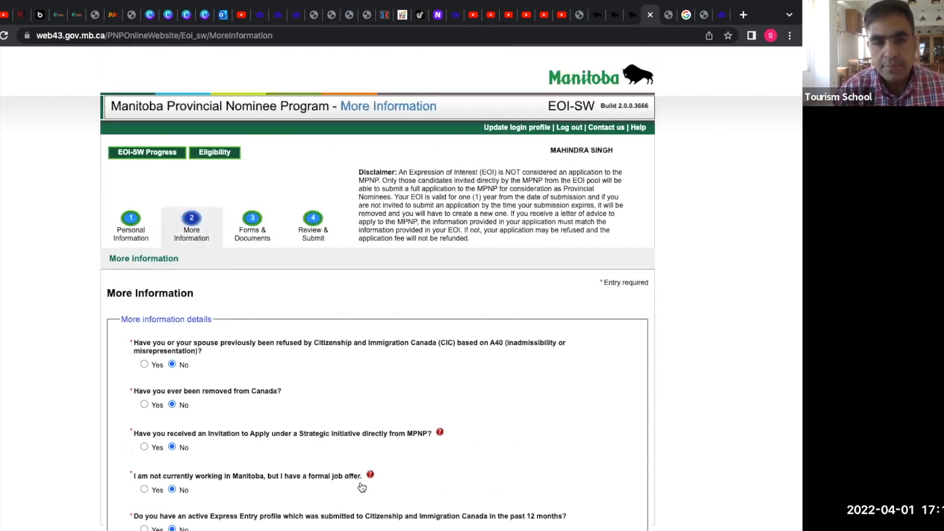
# Continue to the Forms & Documents step.
pyautogui.scroll(-1, 360, 483)
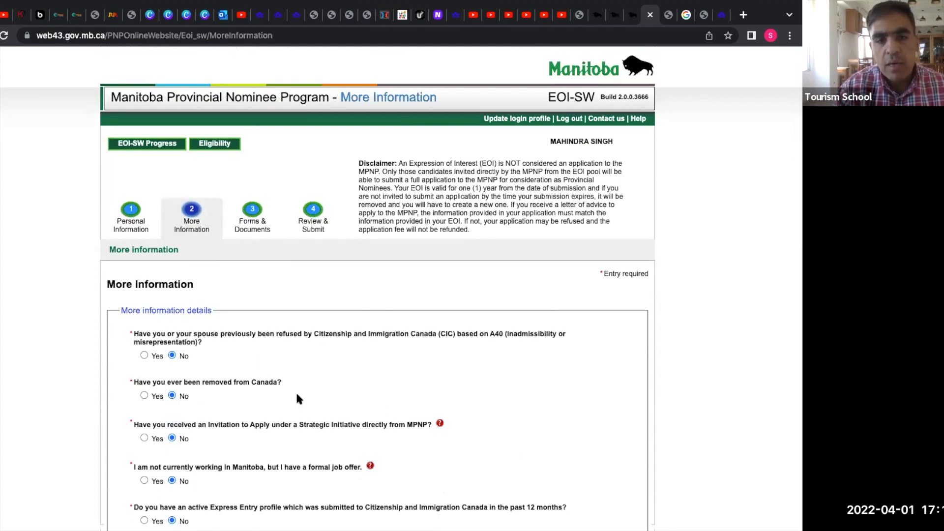
pyautogui.scroll(-10, 297, 394)
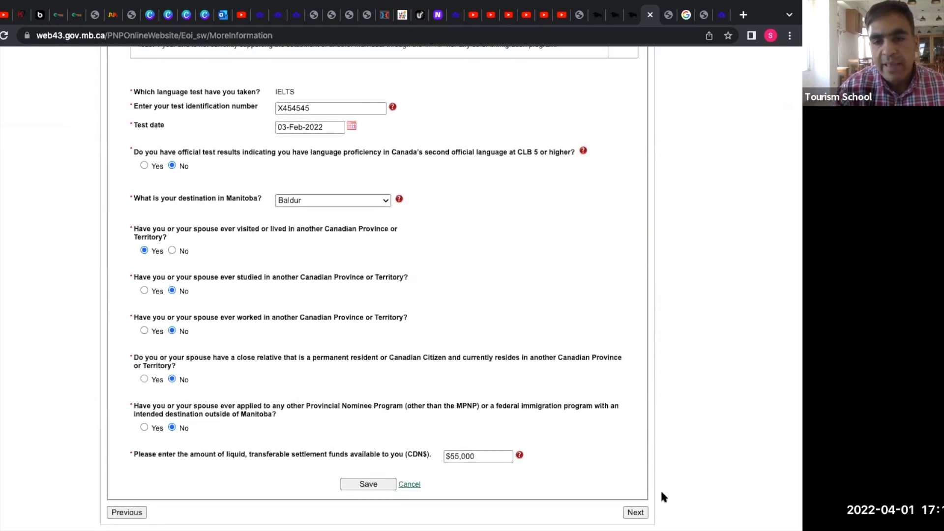
pyautogui.click(641, 516)
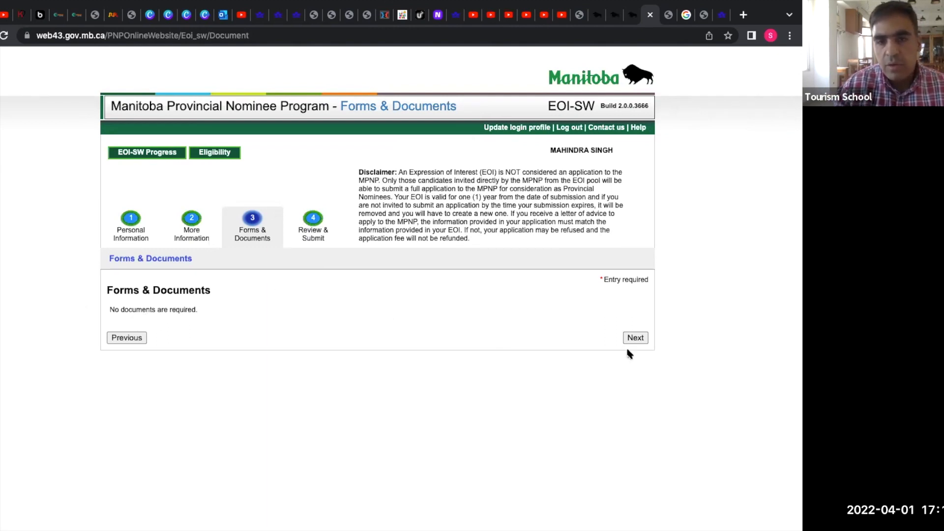
# Pass the Forms & Documents and EOI-SW validation pages to reach the Documents review.
pyautogui.click(636, 337)
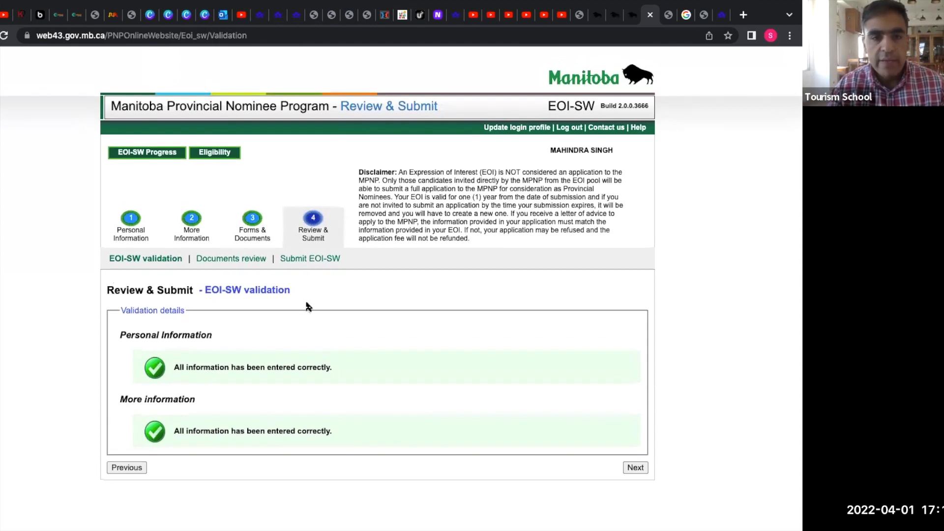
pyautogui.click(635, 468)
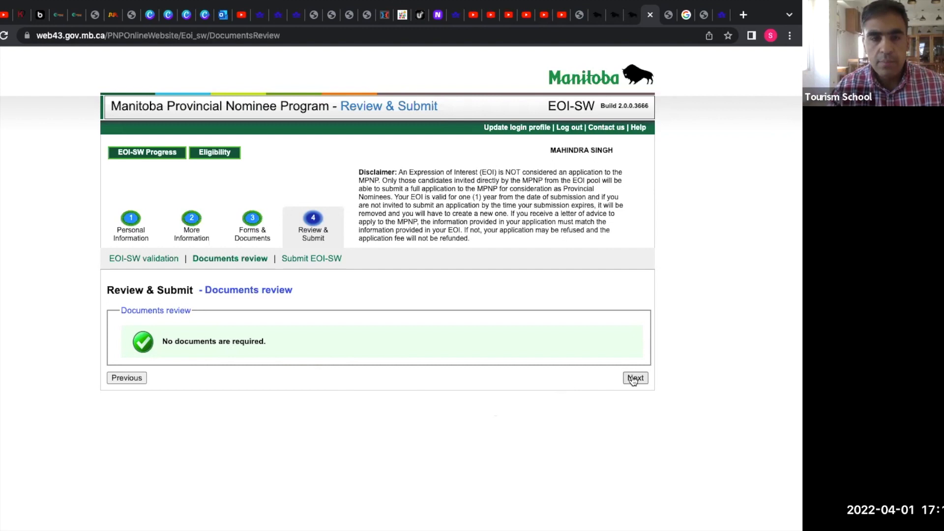
# Open the Submit EOI-SW page and read through the declaration.
pyautogui.click(327, 260)
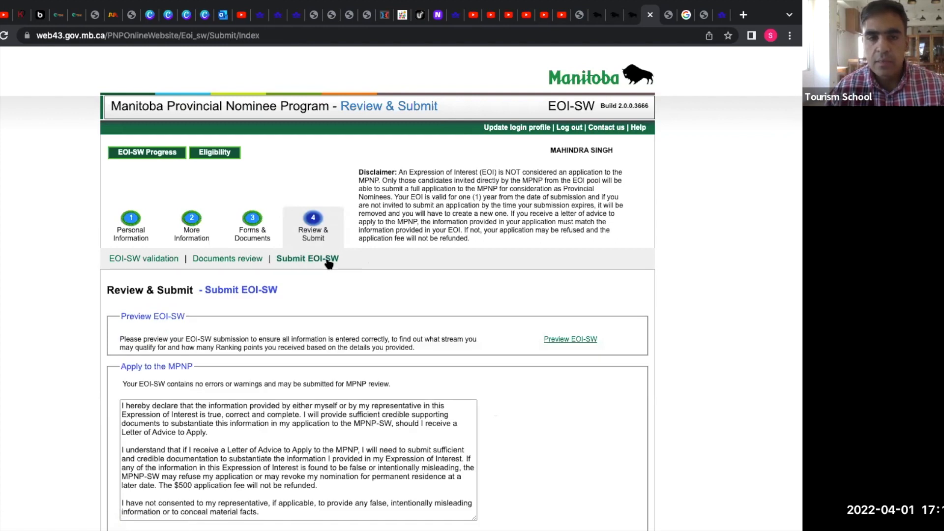
pyautogui.scroll(-2, 329, 263)
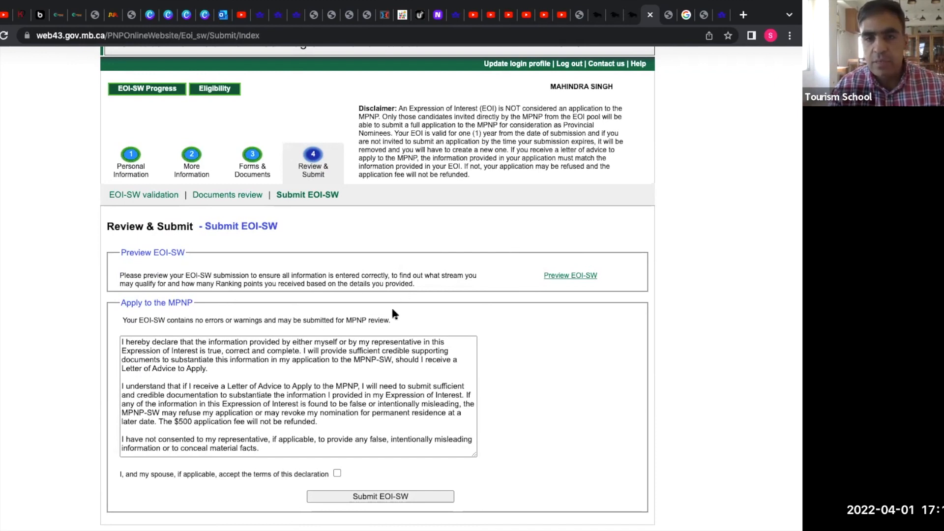
pyautogui.scroll(-3, 310, 434)
pyautogui.scroll(3, 310, 434)
pyautogui.scroll(-5, 310, 434)
pyautogui.scroll(5, 310, 433)
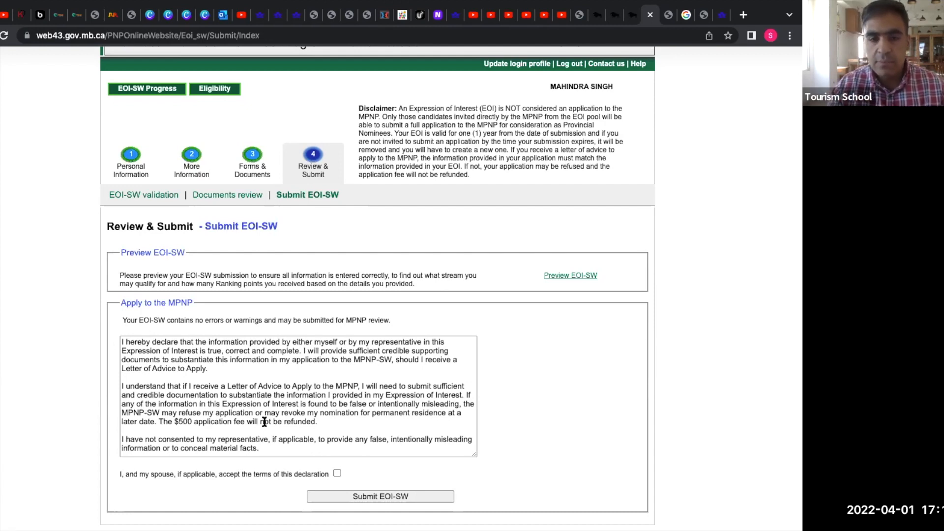
pyautogui.scroll(-1, 264, 422)
# Accept the declaration and submit the EOI-SW for MPNP review.
pyautogui.click(337, 475)
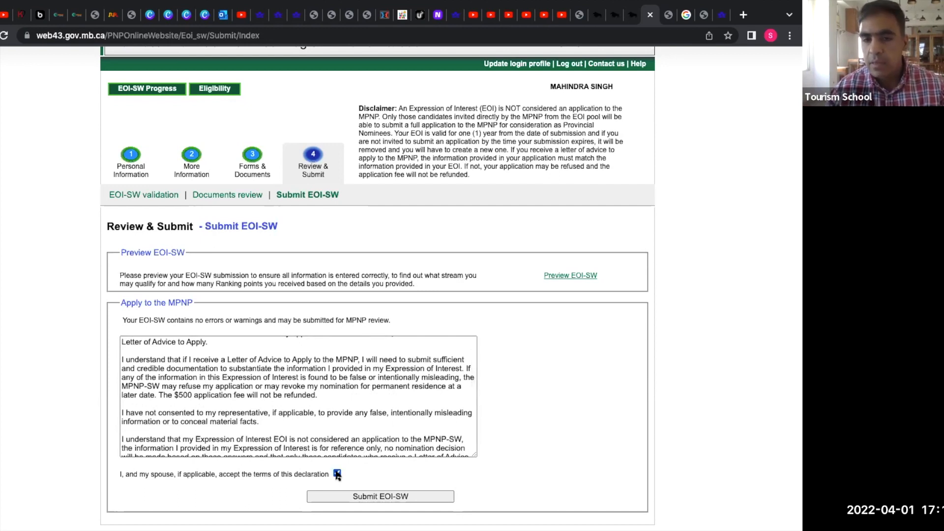
pyautogui.scroll(-1, 510, 422)
pyautogui.scroll(1, 510, 420)
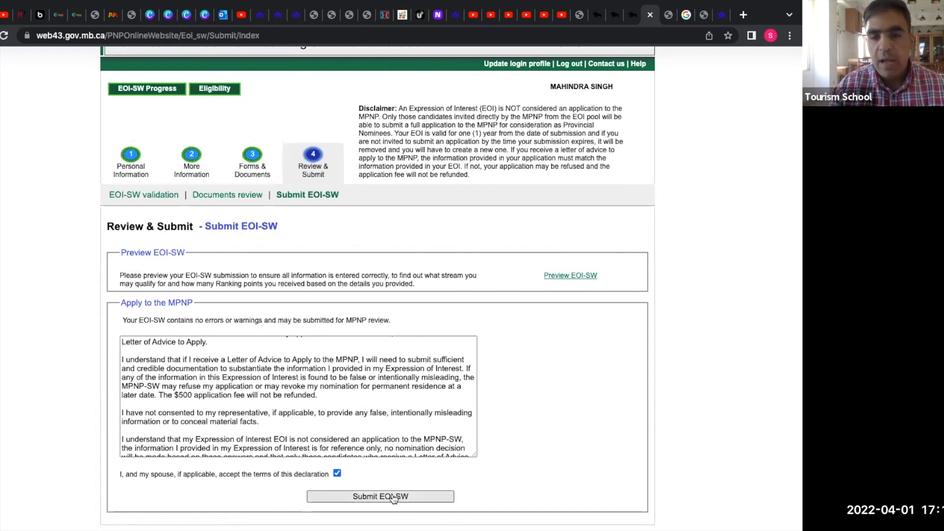
pyautogui.click(370, 498)
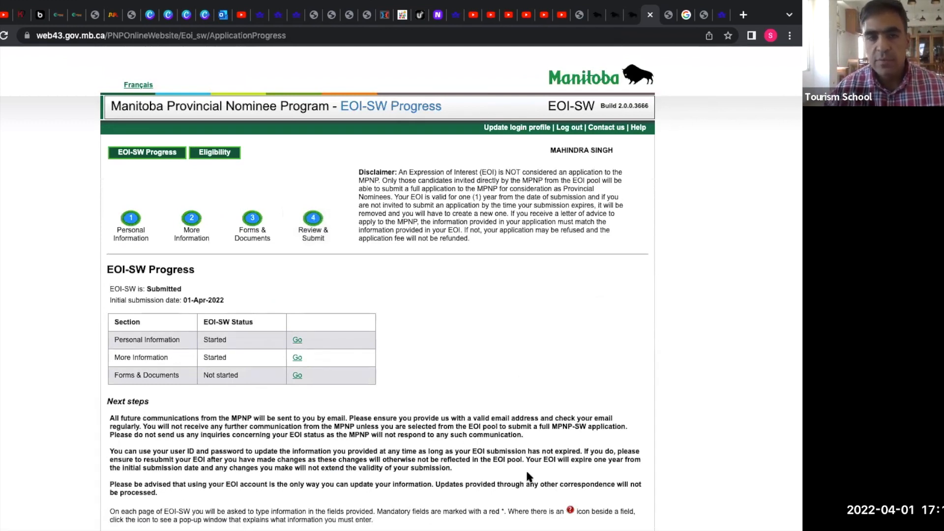
# Scroll the EOI-SW Progress page to confirm status Submitted, dated 01-Apr-2022.
pyautogui.scroll(-1, 526, 469)
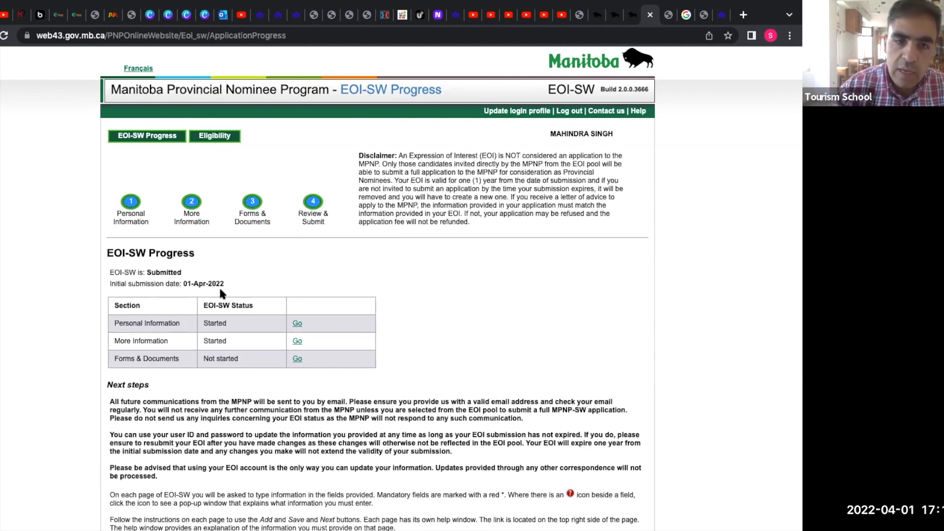
pyautogui.scroll(-2, 298, 373)
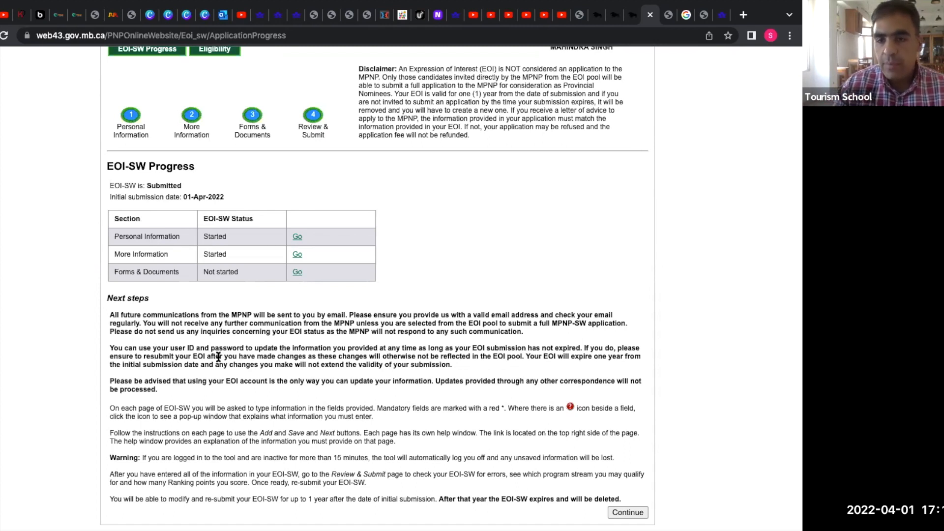
# Open the saved Personal Information page, then scroll through the saved Eligibility answers.
pyautogui.click(624, 513)
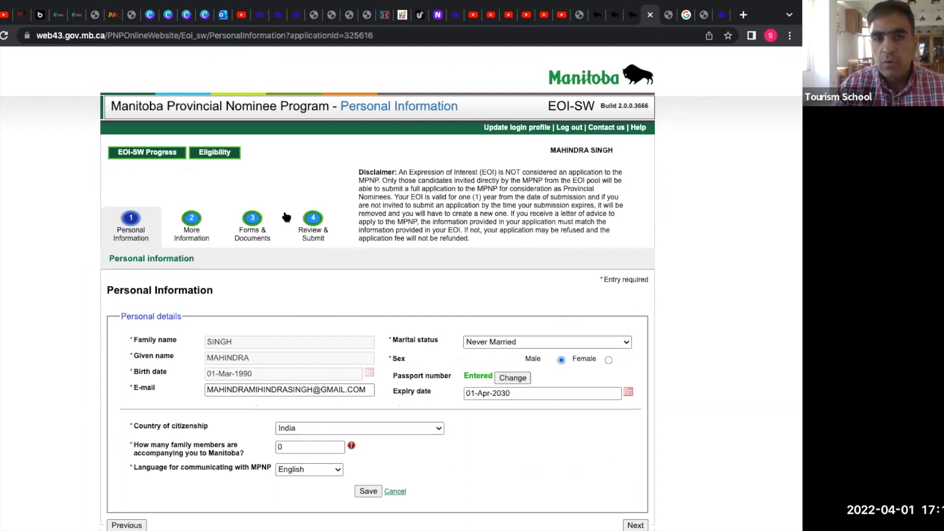
pyautogui.click(219, 157)
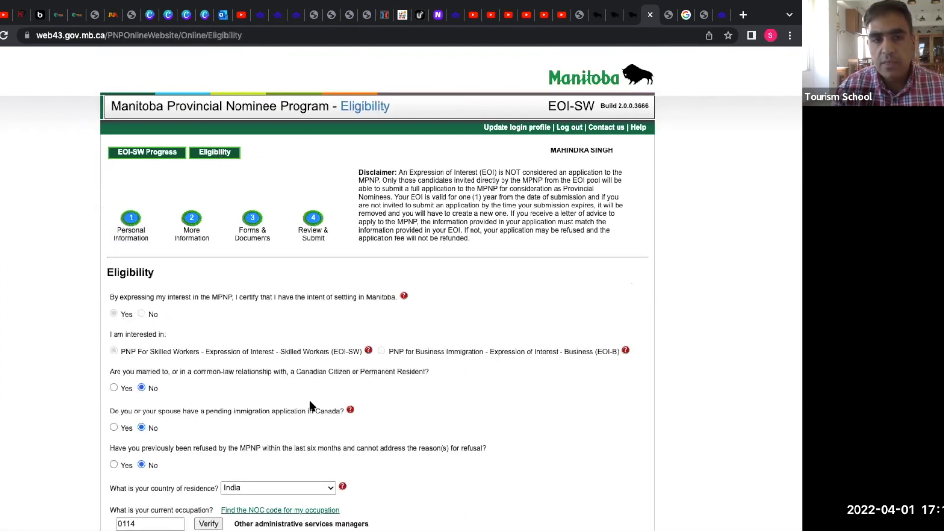
pyautogui.scroll(-4, 310, 406)
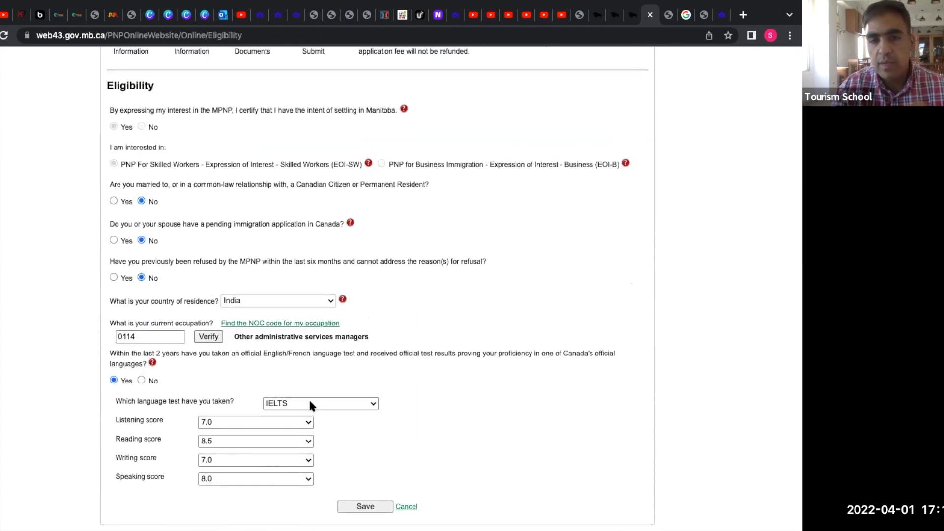
pyautogui.scroll(4, 311, 404)
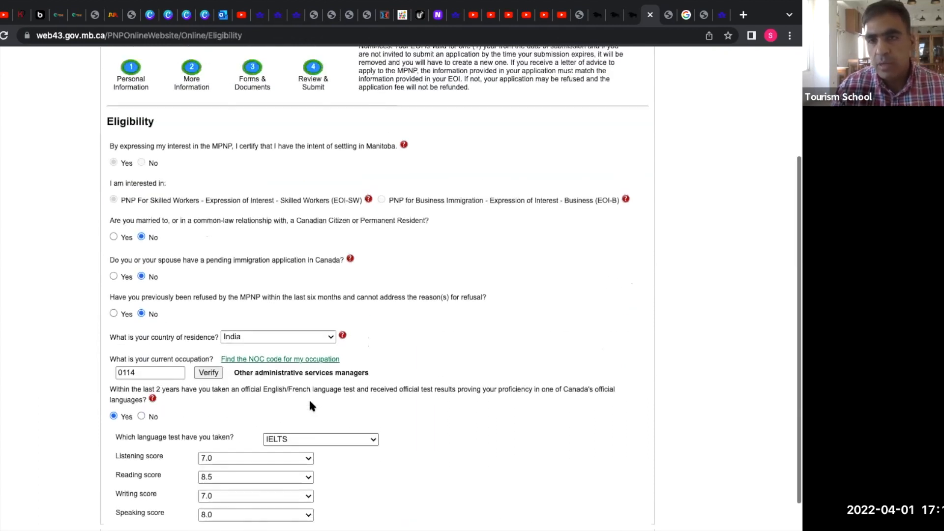